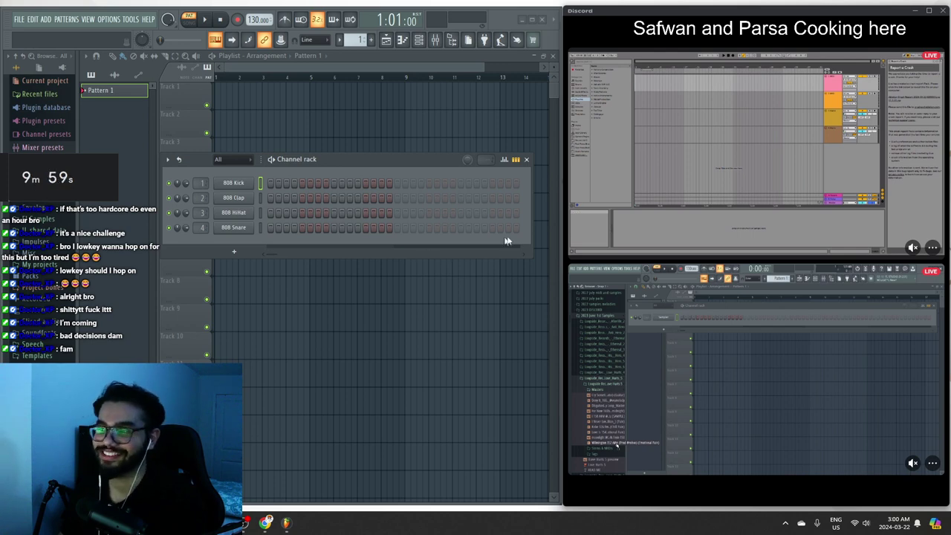
# Replace the 808 Kick channel's sound with the Filtered Kick sample from the Kicks folder of the drum packs
pyautogui.moveTo(378, 159); pyautogui.dragTo(379, 157)
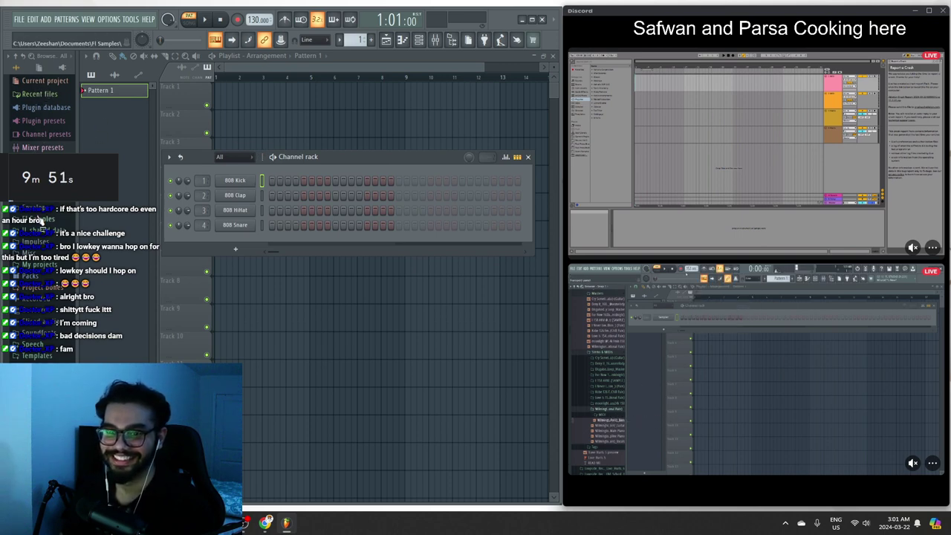
pyautogui.click(39, 221)
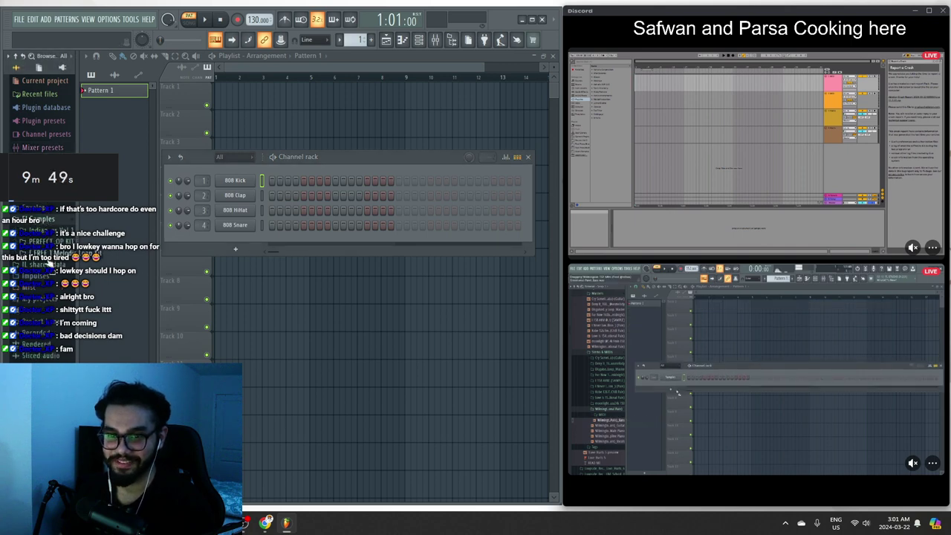
pyautogui.click(48, 266)
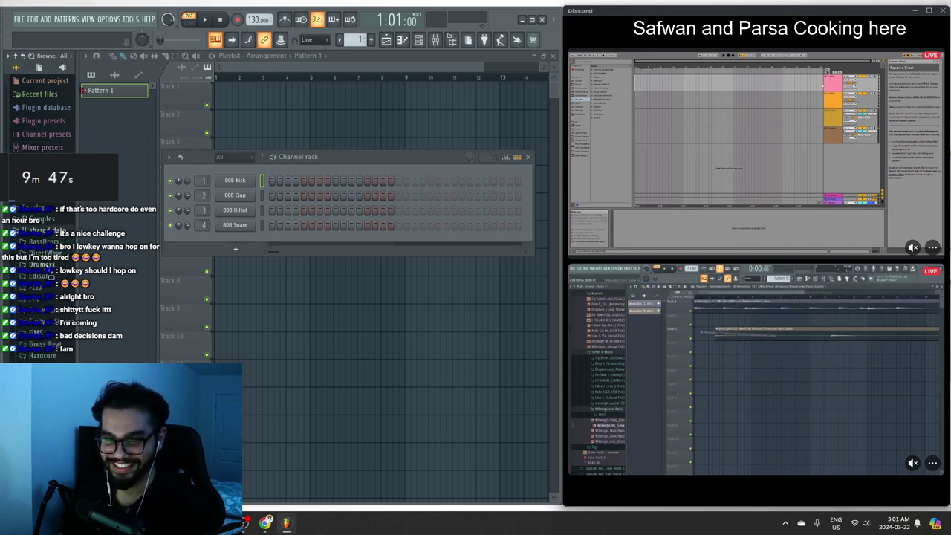
pyautogui.click(41, 231)
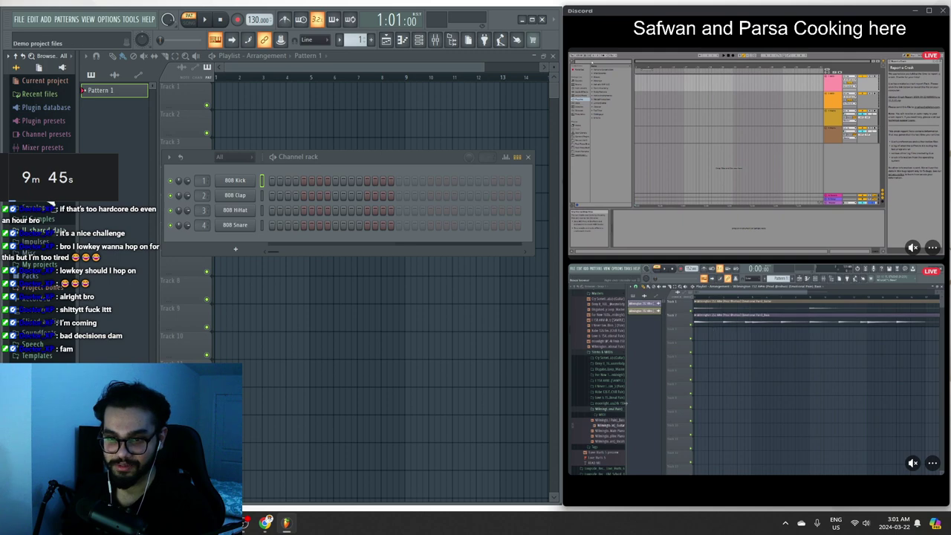
pyautogui.click(46, 274)
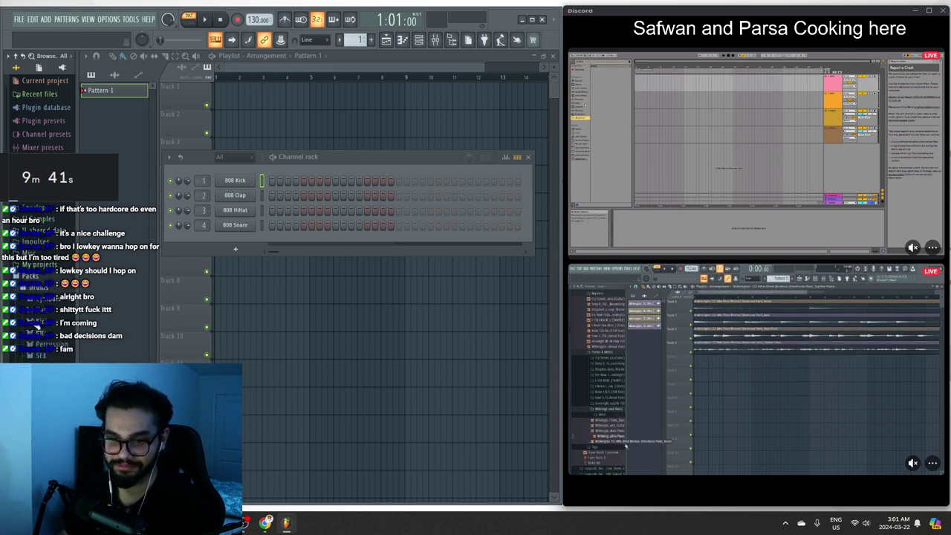
pyautogui.click(39, 325)
pyautogui.click(56, 300)
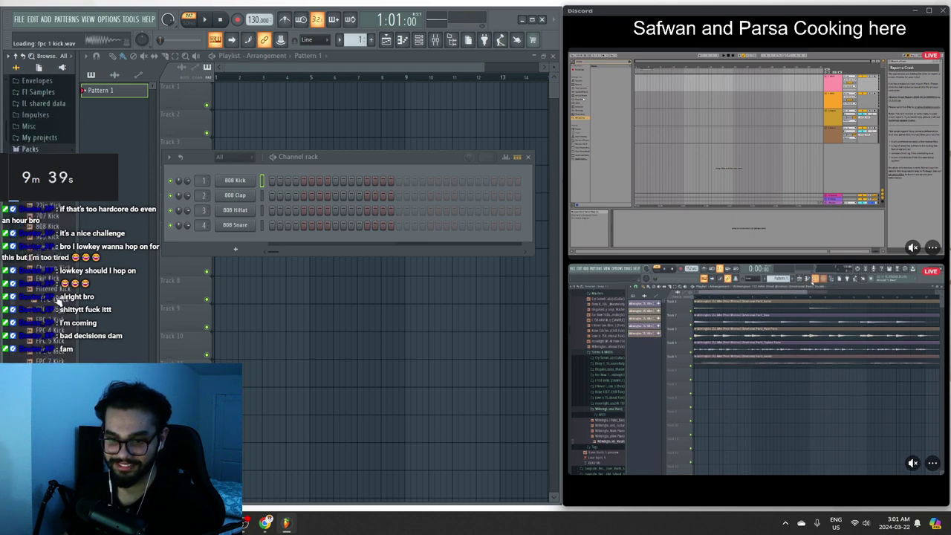
pyautogui.moveTo(46, 289); pyautogui.dragTo(246, 182)
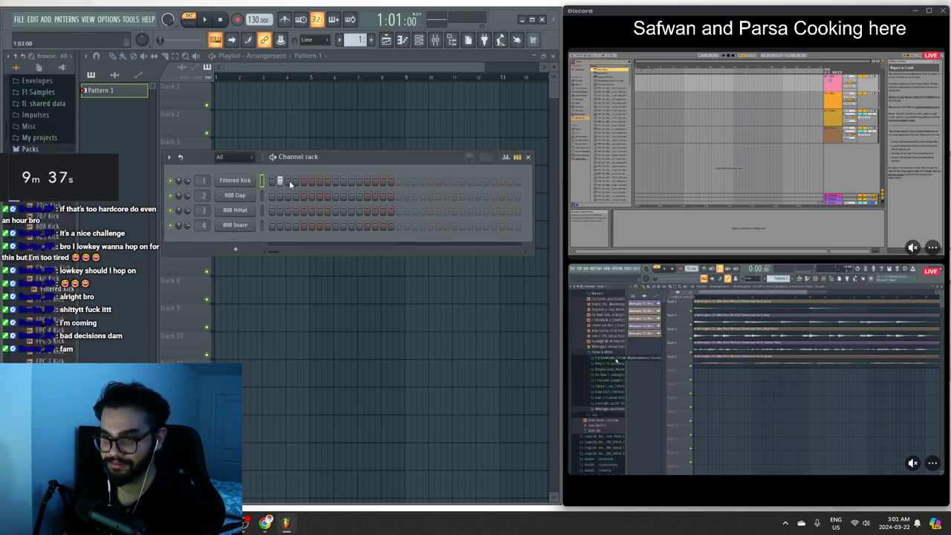
# Write a syncopated note pattern for the Filtered Kick channel
pyautogui.click(295, 181)
pyautogui.rightClick(280, 181)
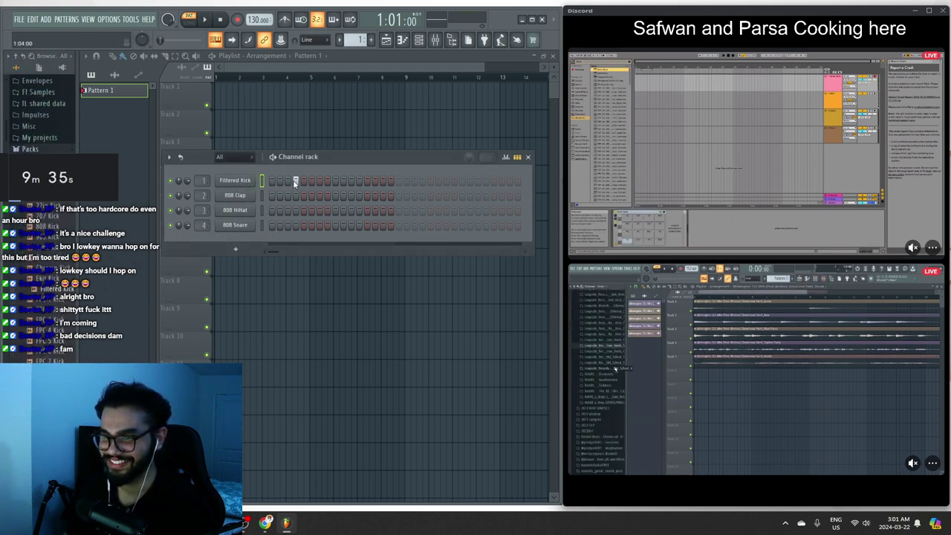
pyautogui.rightClick(234, 181)
pyautogui.click(314, 181)
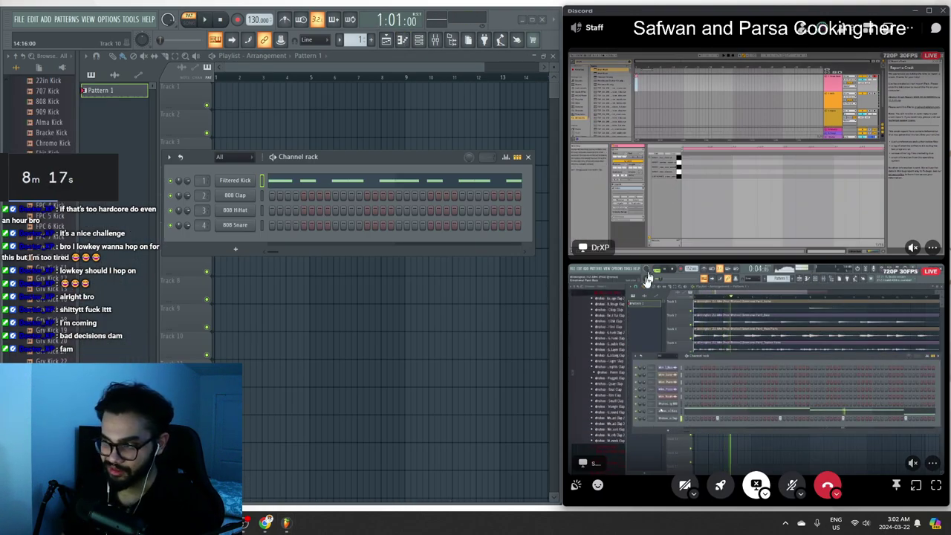
# Browse the Kicks folder and audition further kick samples
pyautogui.scroll(-5, 52, 262)
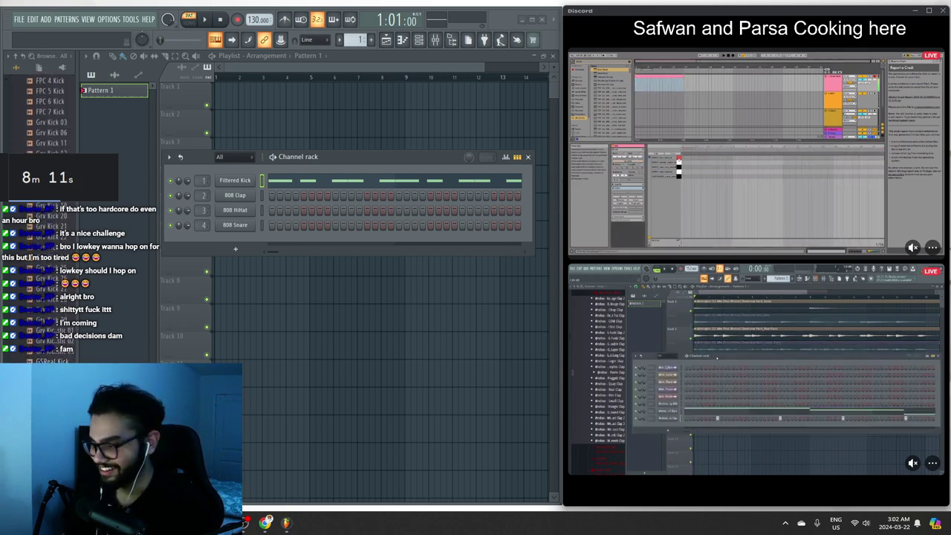
pyautogui.click(795, 492)
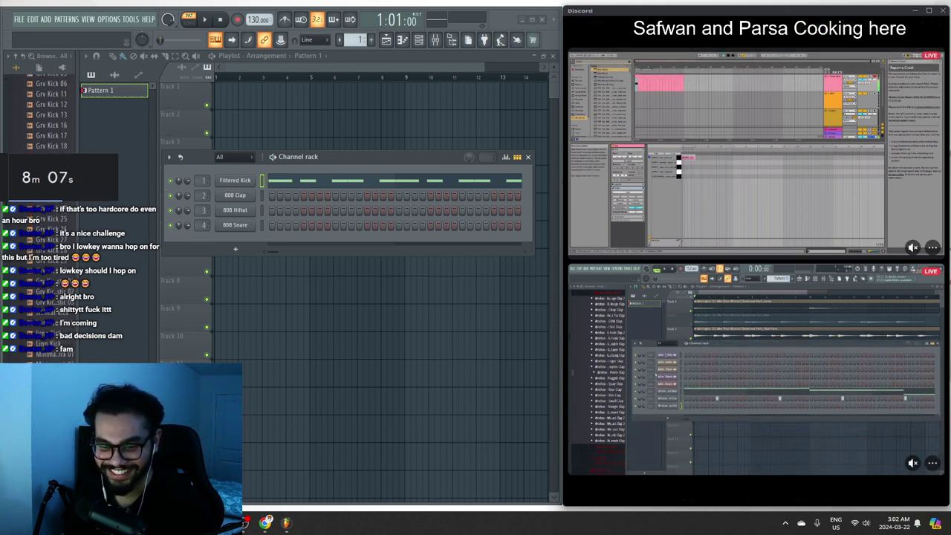
pyautogui.scroll(-2, 56, 386)
pyautogui.click(56, 382)
pyautogui.click(55, 392)
pyautogui.scroll(12, 55, 320)
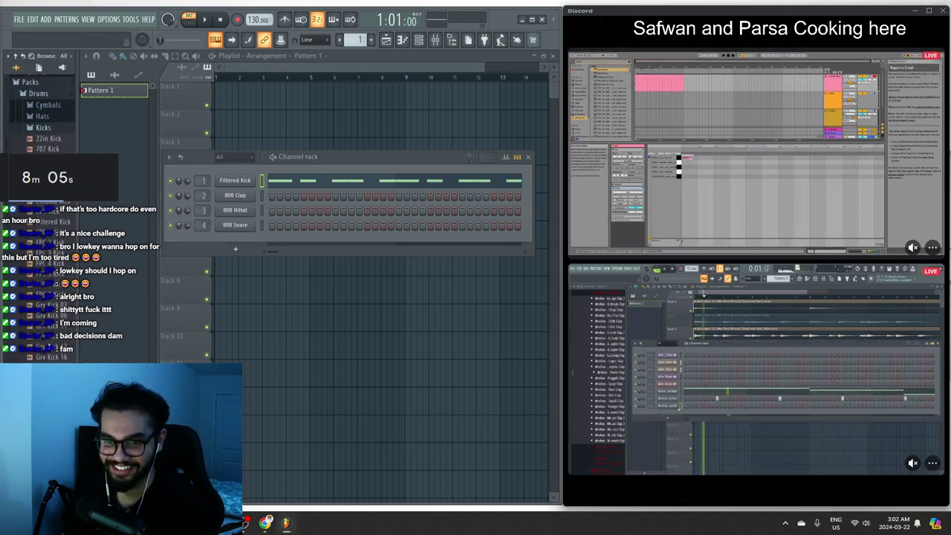
# Replace the 808 Clap channel's sound with the Grv OH 04 hat, program its off-beat steps and play the pattern
pyautogui.click(52, 268)
pyautogui.click(52, 257)
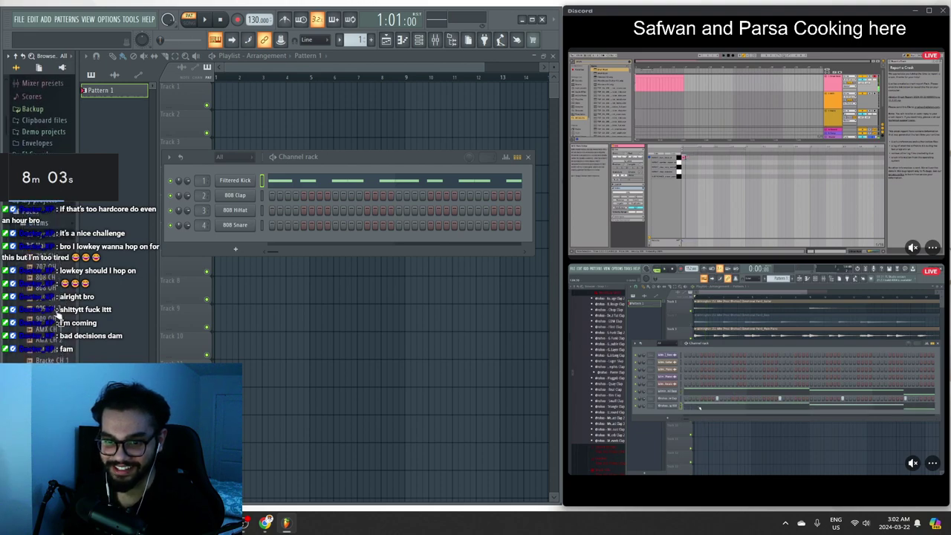
pyautogui.scroll(-2, 59, 318)
pyautogui.click(429, 196)
pyautogui.press('space')
pyautogui.press('space')
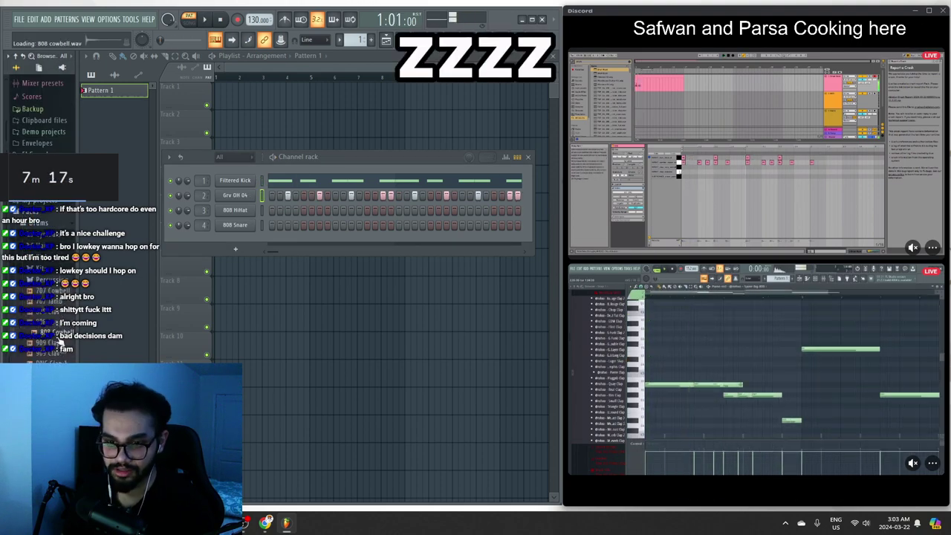
# Program steps on the third channel and play the drum pattern to check it
pyautogui.click(485, 210)
pyautogui.press('space')
pyautogui.press('space')
pyautogui.click(459, 183)
pyautogui.click(461, 170)
pyautogui.press('F6')
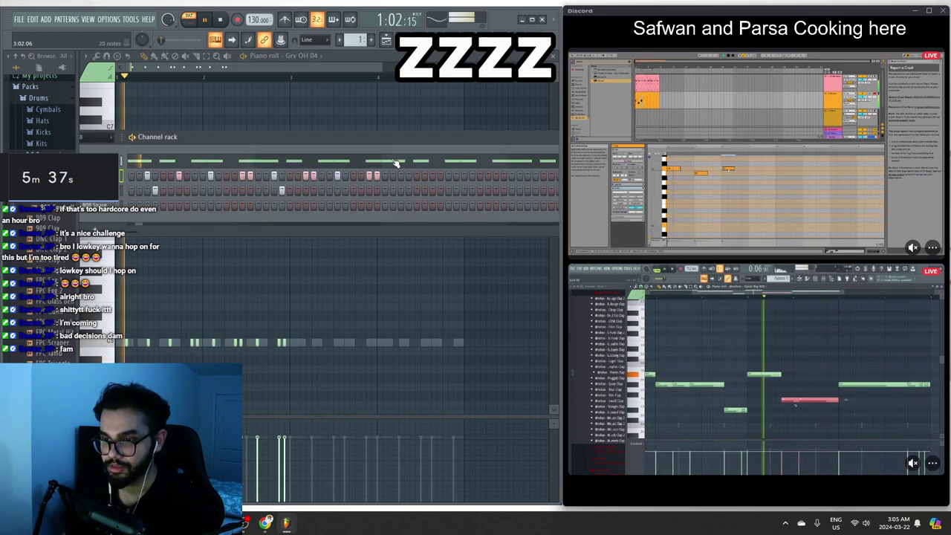
# Add the Sawer synthesizer for the SYnth pattern and load the MC Forest Cry preset from the Ambient bank
pyautogui.click(396, 166)
pyautogui.press('F6')
pyautogui.rightClick(213, 152)
pyautogui.click(329, 442)
pyautogui.click(330, 233)
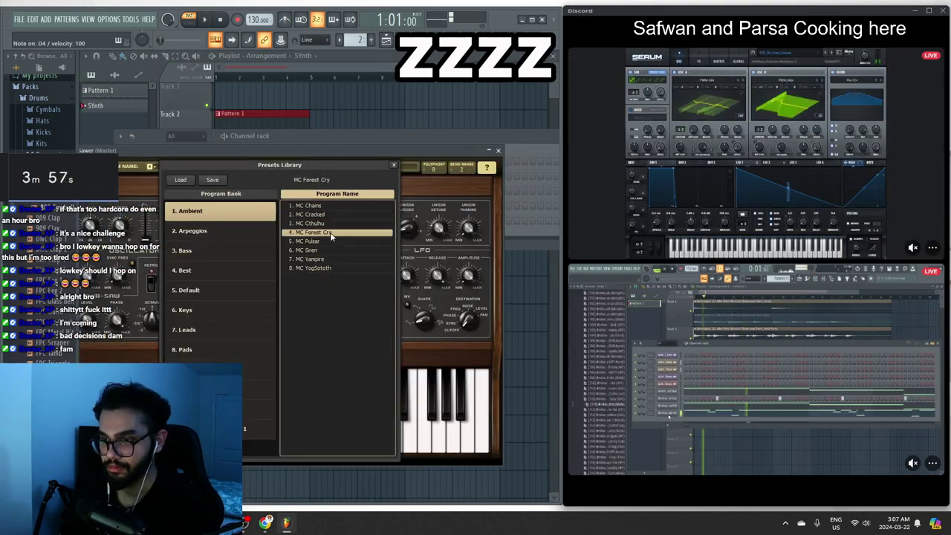
# Write a one-bar Sawer melody of short notes alternating between two neighbouring pitch rows in the piano roll
pyautogui.press('F7')
pyautogui.click(206, 317)
pyautogui.click(205, 324)
pyautogui.hotkey('ctrl', 'z')
pyautogui.rightClick(159, 315)
pyautogui.click(162, 316)
pyautogui.click(168, 325)
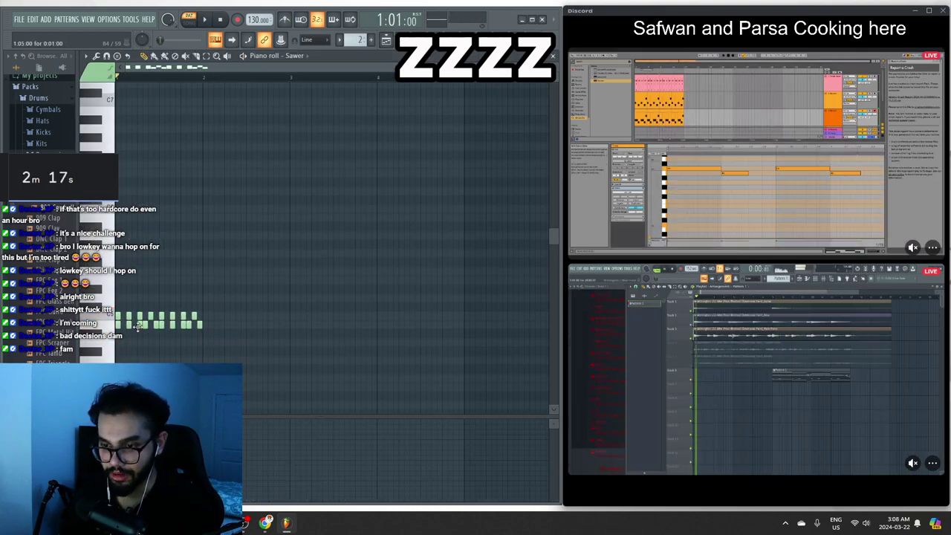
pyautogui.hotkey('ctrl', 'b')
pyautogui.hotkey('ctrl', 'b')
pyautogui.hotkey('ctrl', 'b')
pyautogui.hotkey('ctrl', 'z')
pyautogui.hotkey('ctrl', 'z')
pyautogui.hotkey('ctrl', 'z')
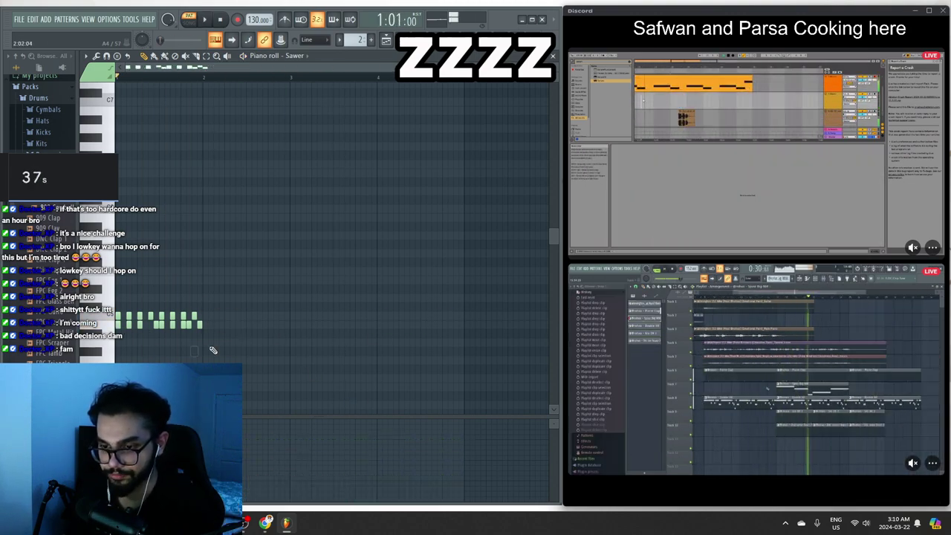
# Duplicate the one-bar Sawer melody three times to fill four bars and deselect the notes
pyautogui.hotkey('ctrl', 'b')
pyautogui.hotkey('ctrl', 'b')
pyautogui.hotkey('ctrl', 'b')
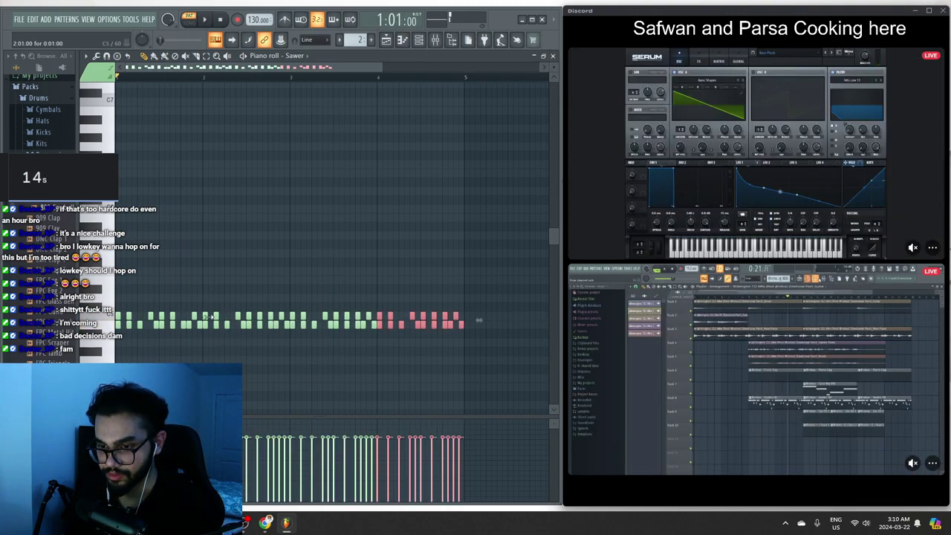
pyautogui.hotkey('ctrl', 'd')
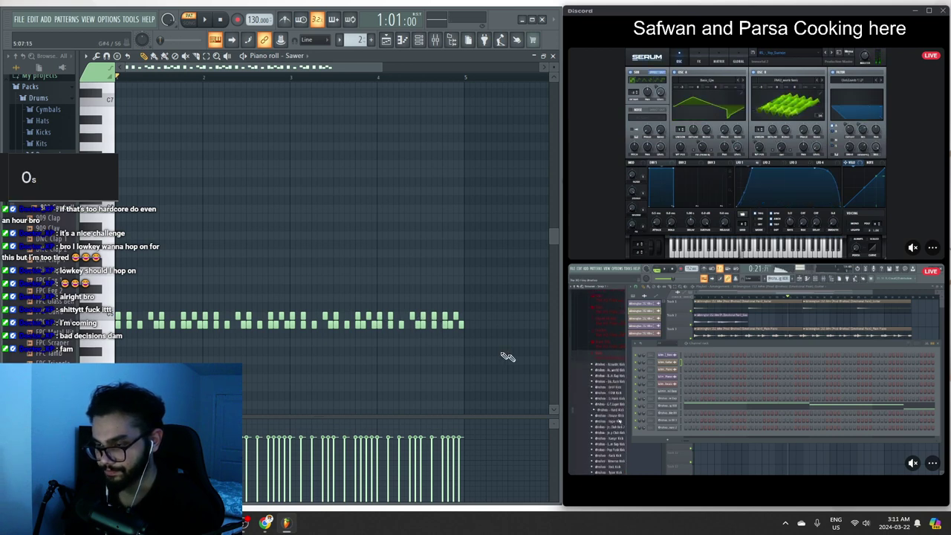
pyautogui.click(792, 487)
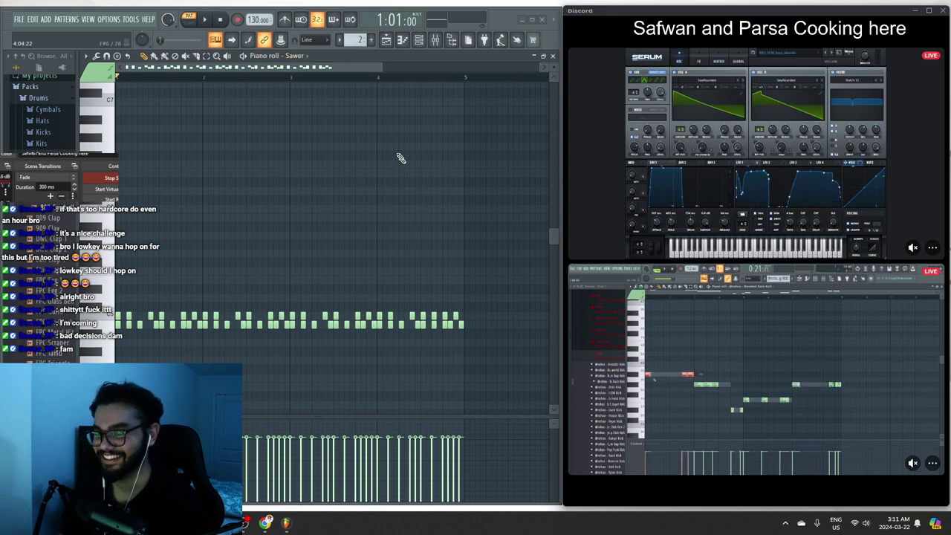
# Duplicate the Pattern 1 and SYnth clips three times in the playlist so both tracks fill sixteen bars
pyautogui.press('F5')
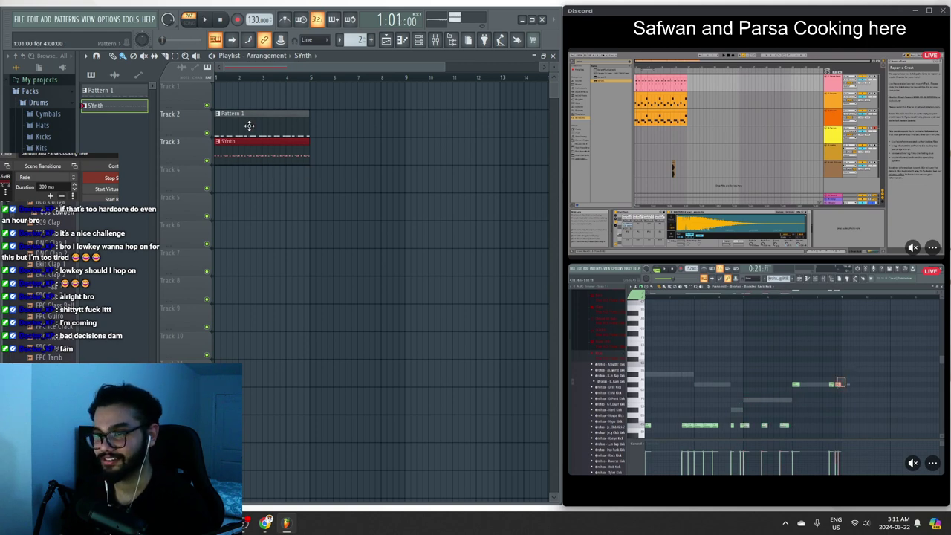
pyautogui.click(117, 90)
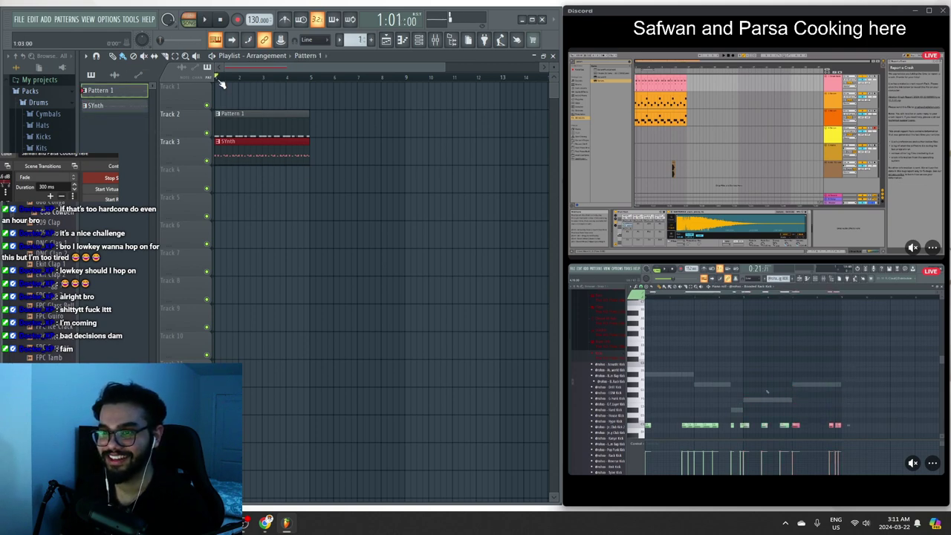
pyautogui.click(242, 100)
pyautogui.rightClick(264, 100)
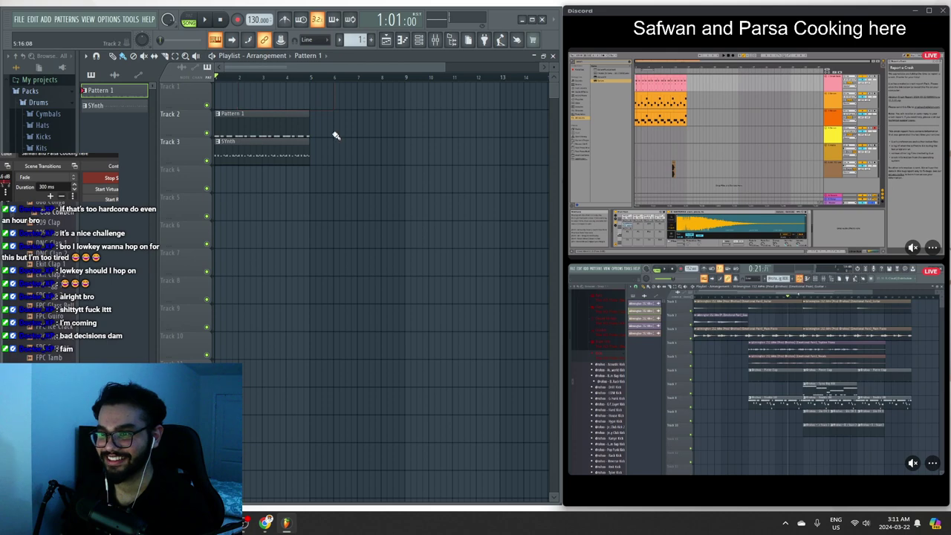
pyautogui.moveTo(341, 190); pyautogui.dragTo(223, 112)
pyautogui.hotkey('ctrl', 'b')
pyautogui.hotkey('ctrl', 'b')
pyautogui.hotkey('ctrl', 'b')
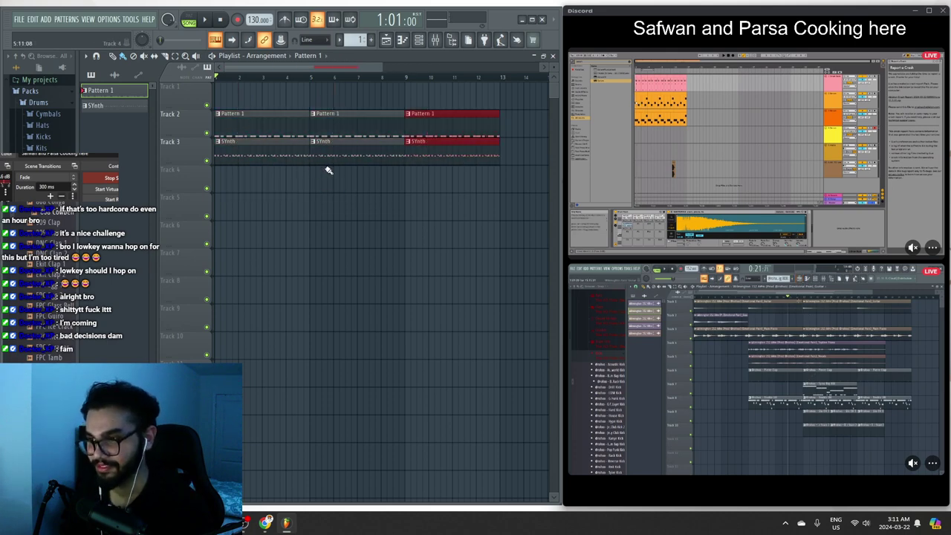
pyautogui.scroll(-3, 374, 227)
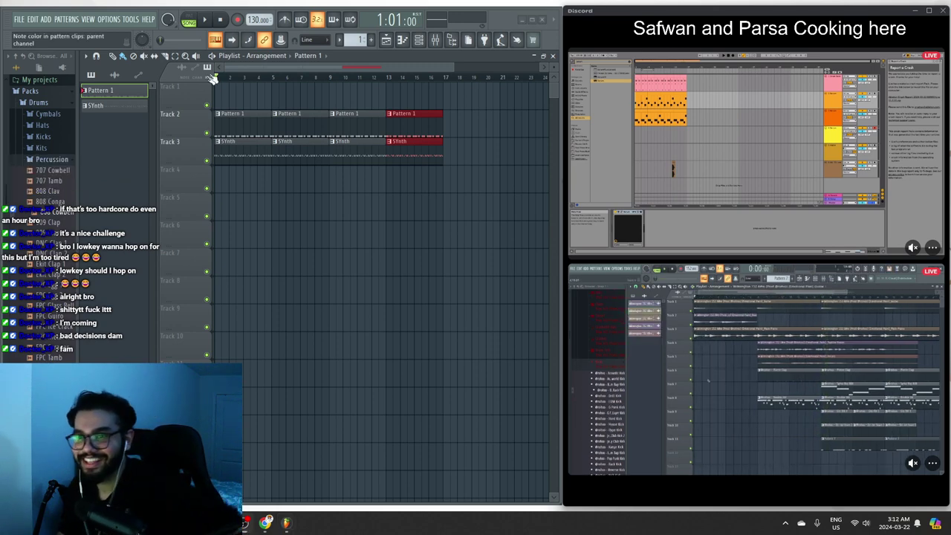
# Play the arrangement in song mode and stop playback after listening
pyautogui.click(208, 19)
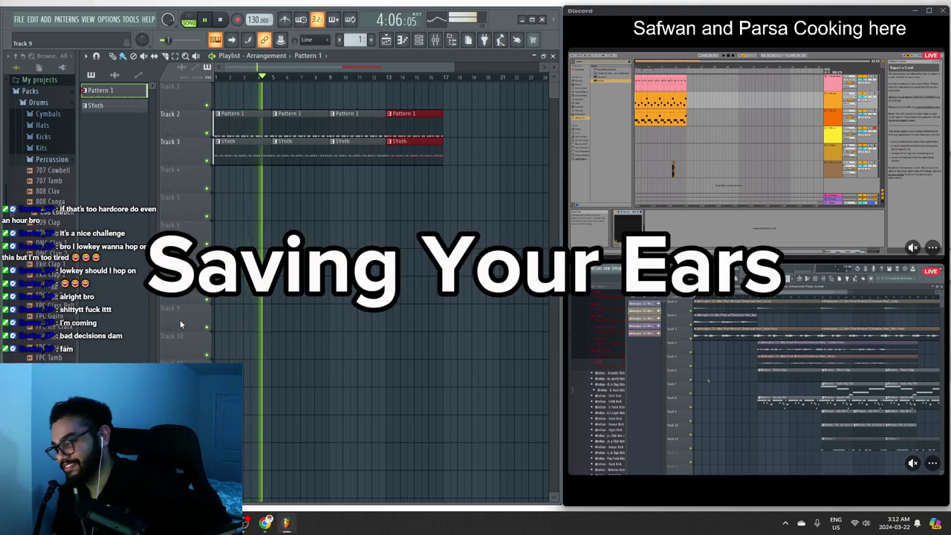
pyautogui.press('space')
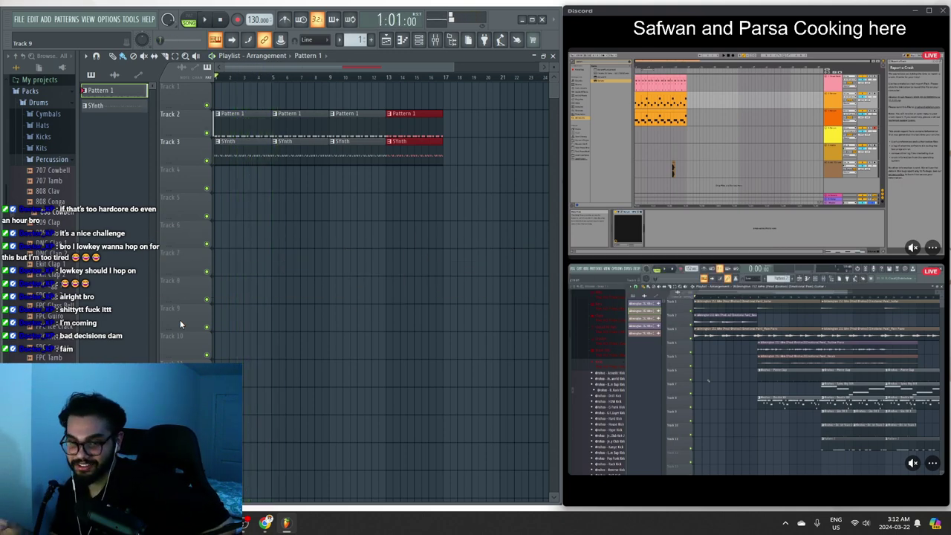
pyautogui.rightClick(180, 324)
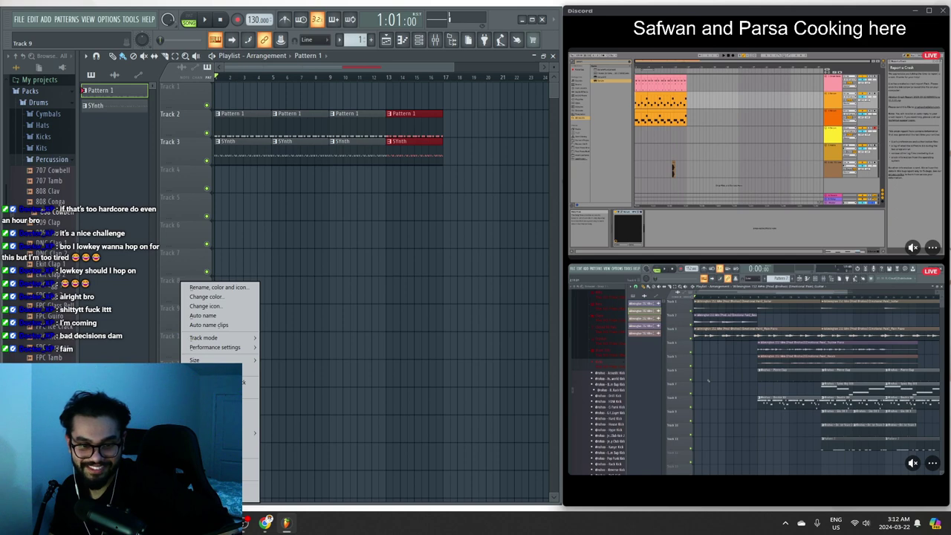
pyautogui.press('Escape')
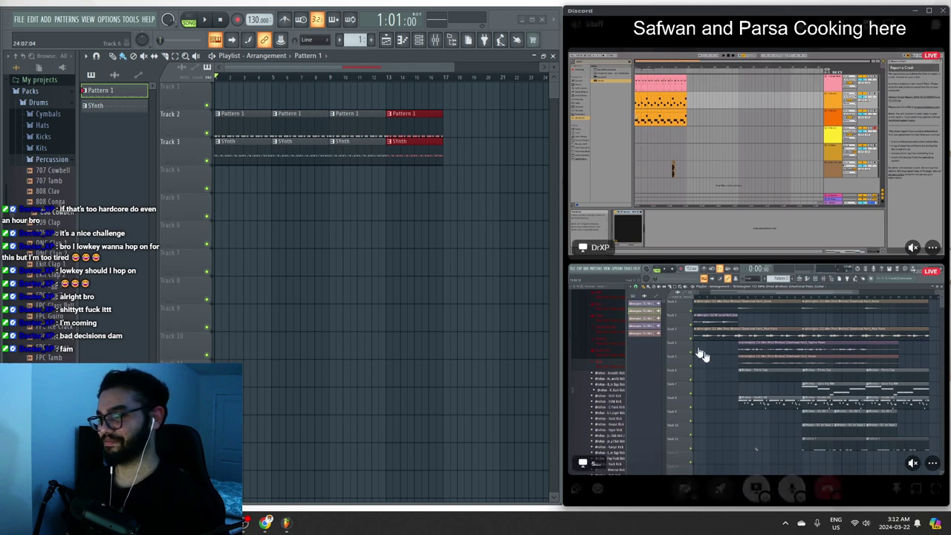
# Switch to Discord, unmute the first shared screen stream and raise its stream volume
pyautogui.click(915, 247)
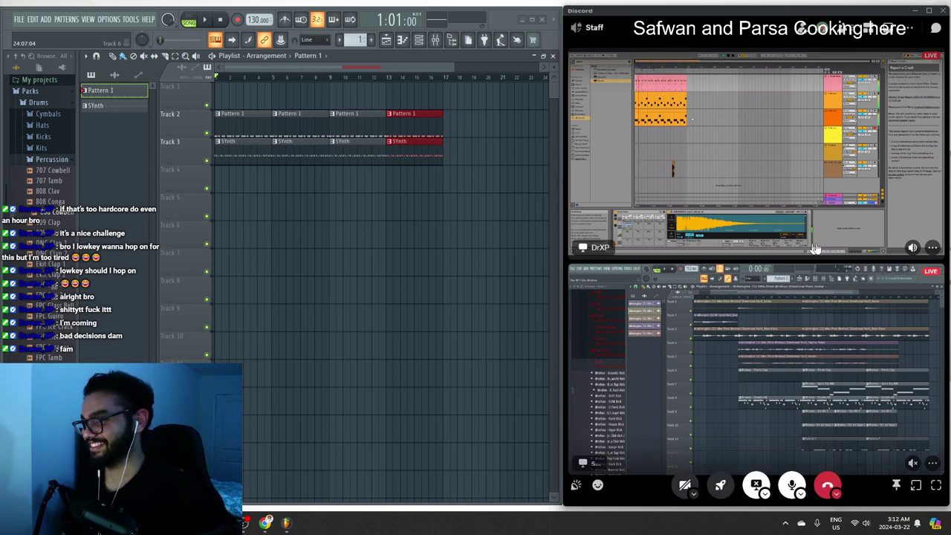
pyautogui.click(933, 248)
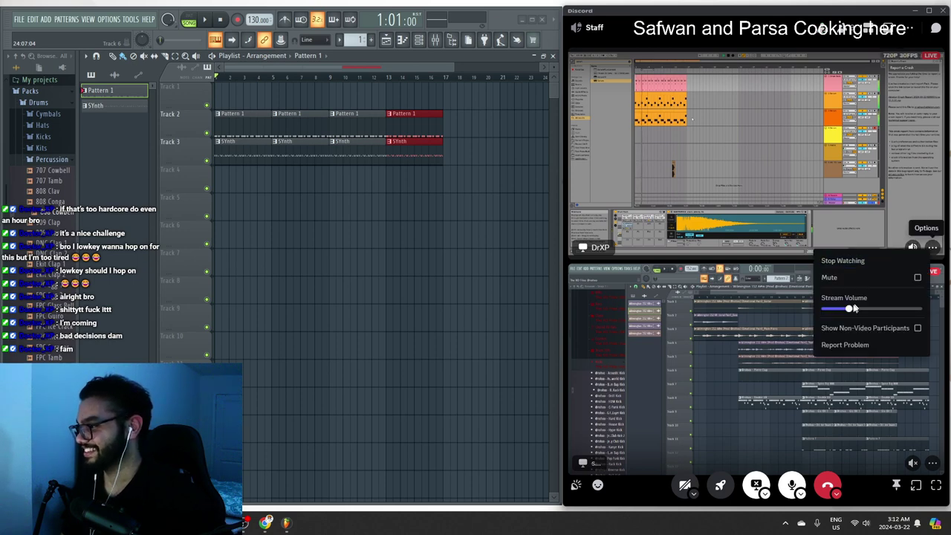
pyautogui.moveTo(855, 309); pyautogui.dragTo(864, 310)
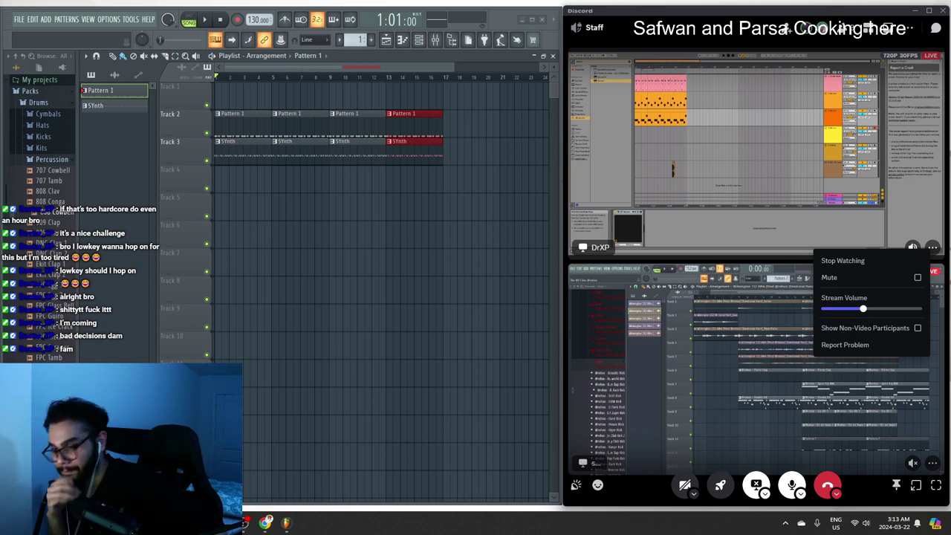
# Widen the Discord window and enlarge the second shared screen stream
pyautogui.moveTo(564, 41); pyautogui.dragTo(468, 41)
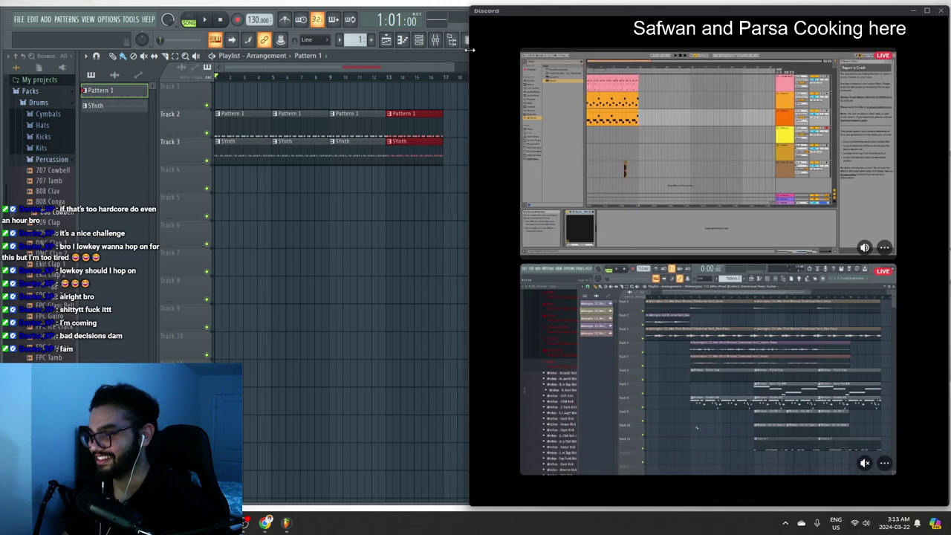
pyautogui.click(873, 470)
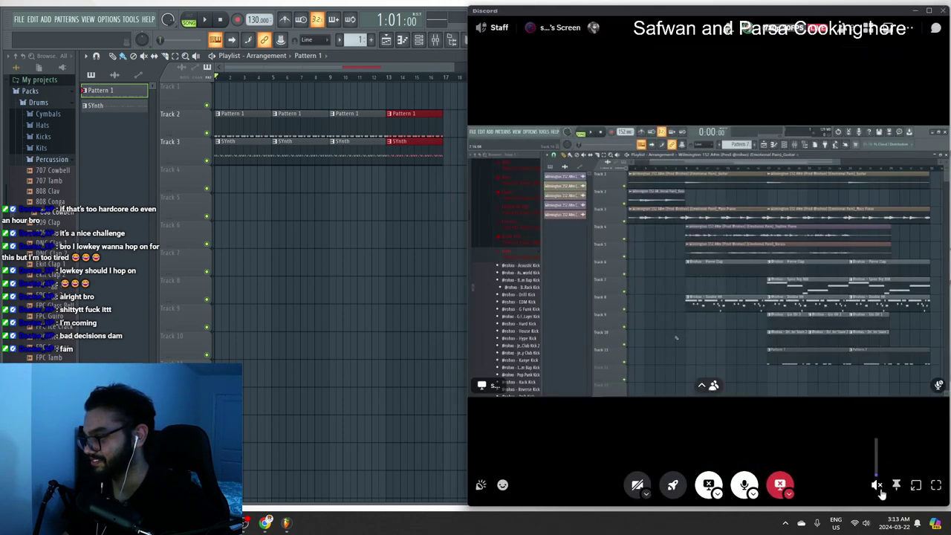
# Raise the enlarged second stream's volume and return to the grid of both shared streams
pyautogui.moveTo(877, 473); pyautogui.dragTo(877, 460)
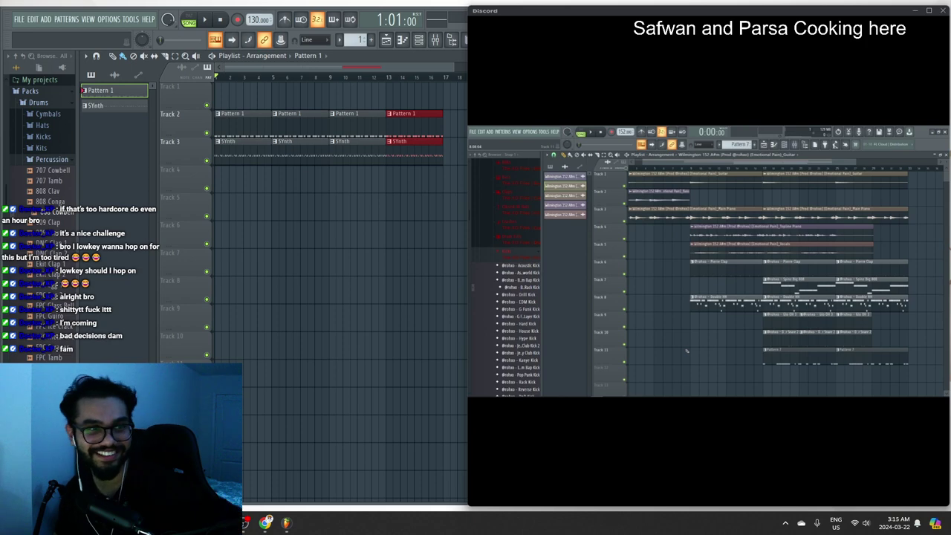
pyautogui.click(606, 285)
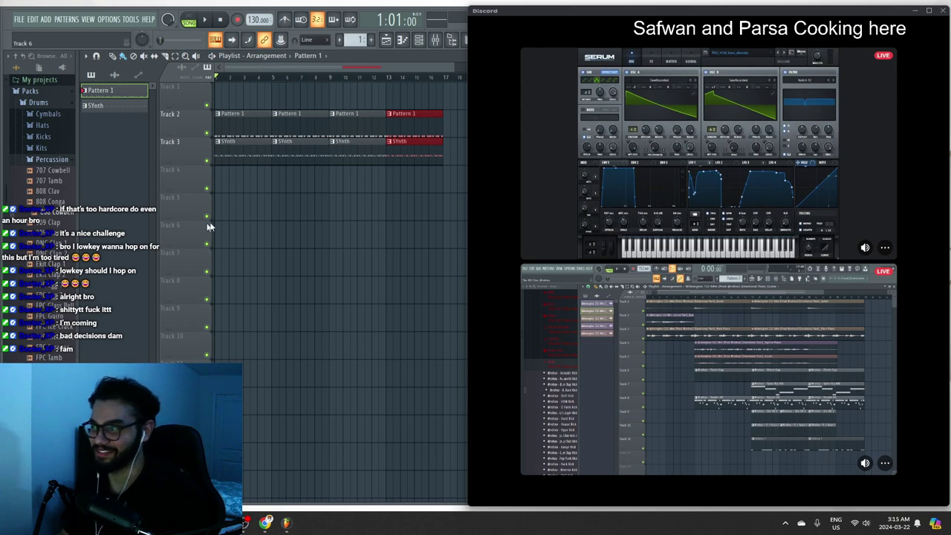
# In the FL Studio playlist, delete all Pattern 1 and SYnth clips except the first one on each track
pyautogui.rightClick(305, 116)
pyautogui.rightClick(353, 119)
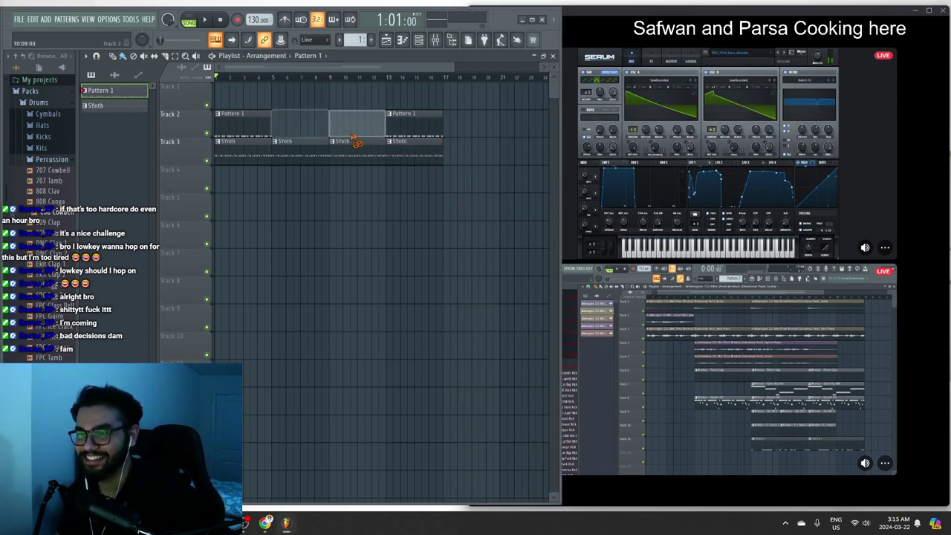
pyautogui.rightClick(405, 119)
pyautogui.rightClick(405, 142)
pyautogui.rightClick(356, 142)
pyautogui.rightClick(301, 142)
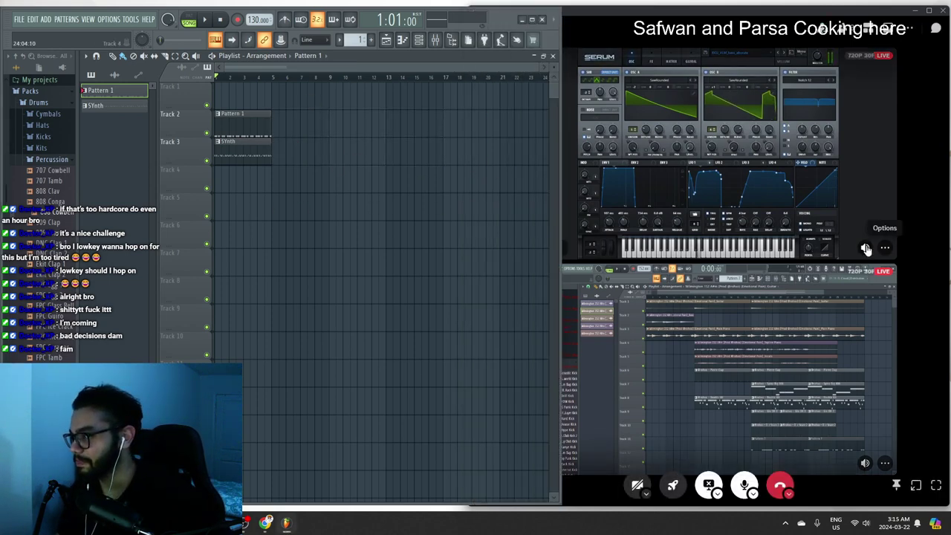
# Lower the first shared screen's stream volume in Discord
pyautogui.click(885, 248)
pyautogui.moveTo(825, 306); pyautogui.dragTo(803, 306)
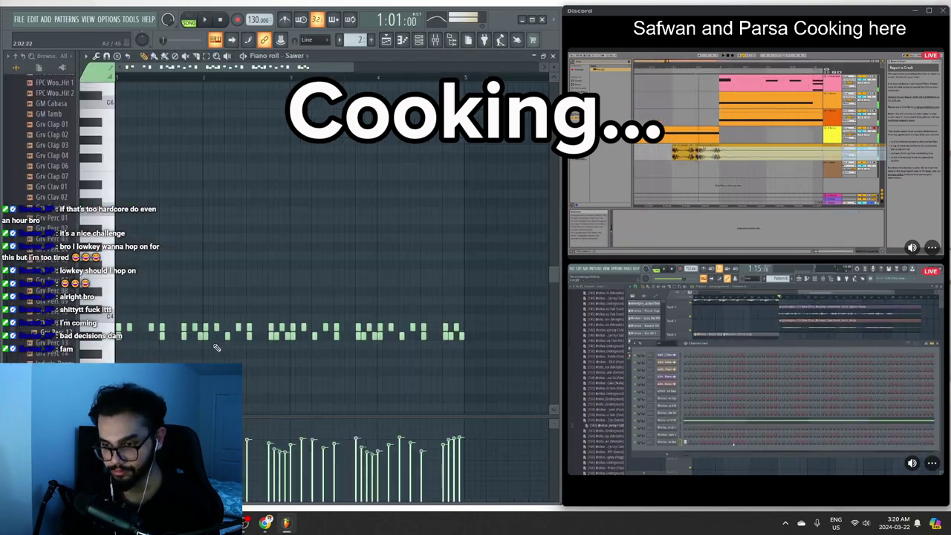
# Audition Sawer presets, load FG Obligatory Pluck from the Arpeggios bank and stop playback
pyautogui.click(183, 336)
pyautogui.click(329, 244)
pyautogui.click(329, 379)
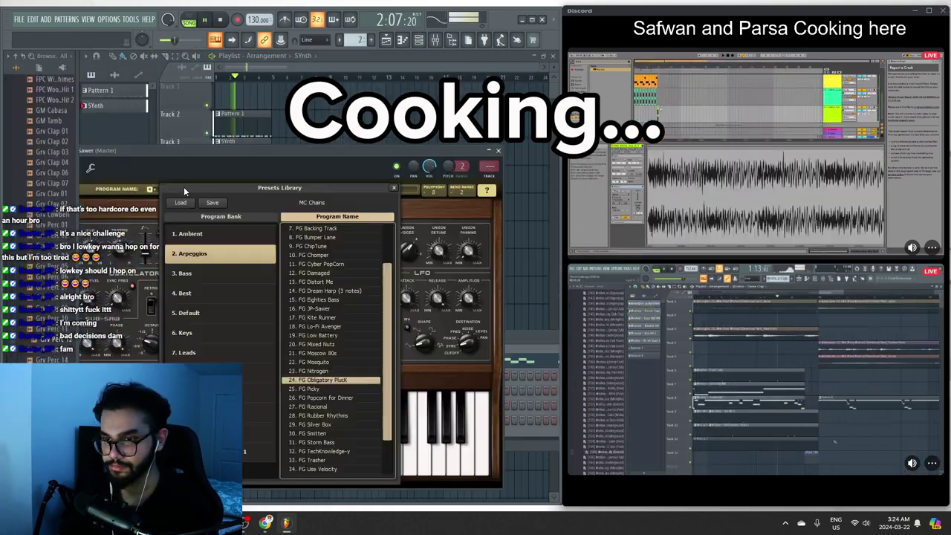
pyautogui.scroll(3, 215, 339)
pyautogui.press('space')
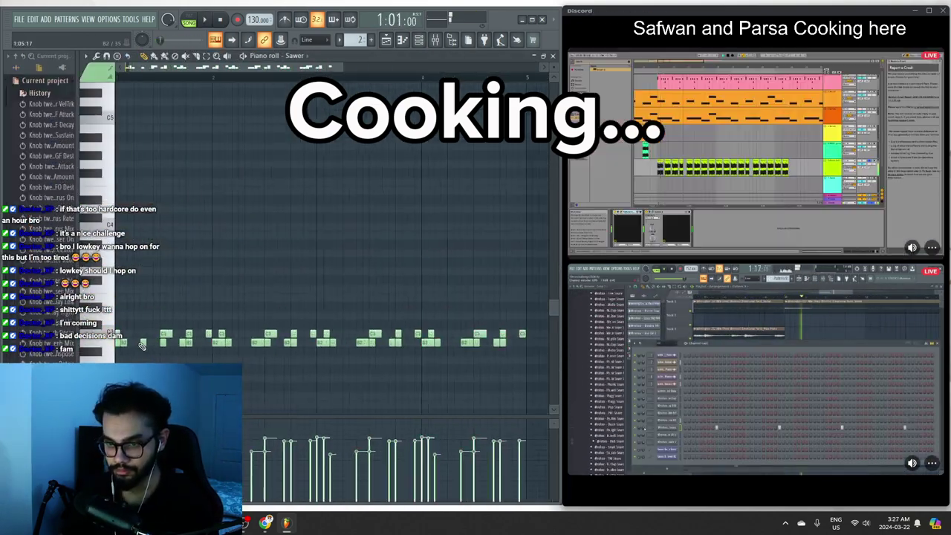
# Duplicate the Sawer notes in the piano roll, play them back and box-select part of the melody
pyautogui.scroll(-3, 391, 312)
pyautogui.hotkey('ctrl', 'b')
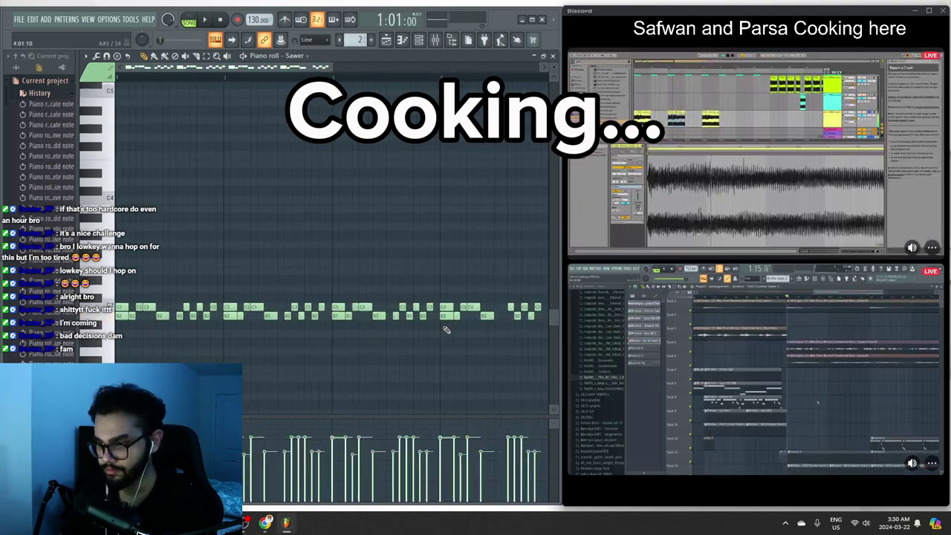
pyautogui.press('space')
pyautogui.moveTo(122, 267); pyautogui.dragTo(312, 301)
# Audition Sawer presets such as MC Organ in the Keys bank, load one from the Ambient bank and close the presets library
pyautogui.click(184, 264)
pyautogui.click(307, 272)
pyautogui.click(185, 322)
pyautogui.click(301, 414)
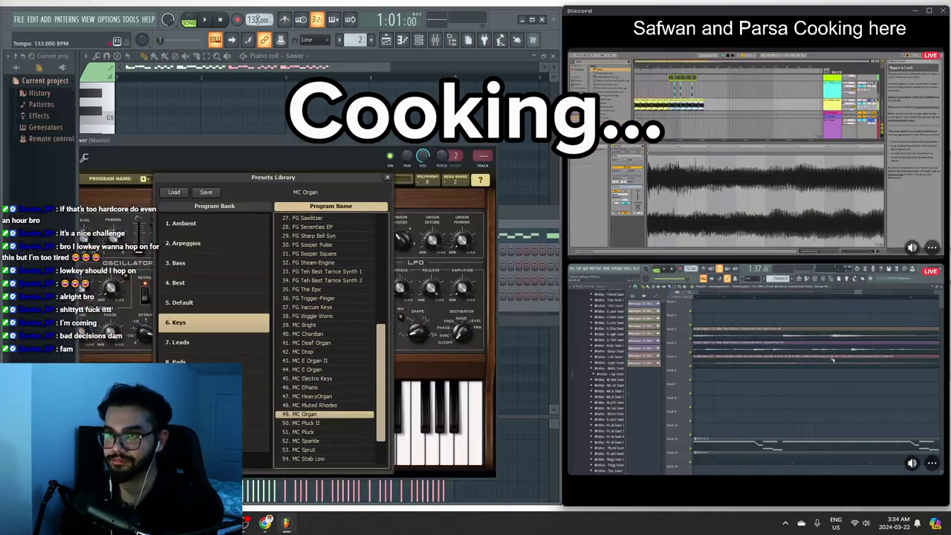
pyautogui.click(185, 224)
pyautogui.click(312, 245)
pyautogui.click(387, 178)
# Place the remaining snare hits in the Grv Snareclap 18 piano roll and close it
pyautogui.click(423, 249)
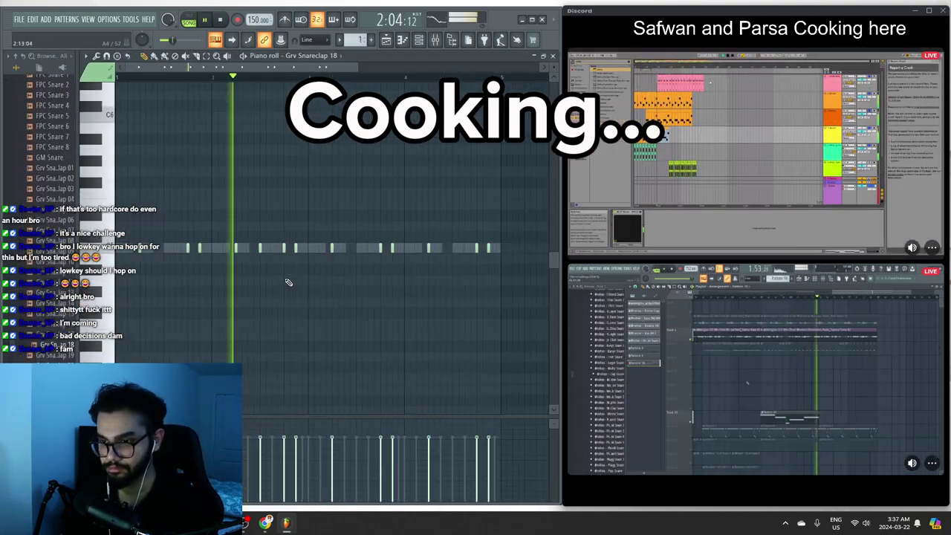
pyautogui.click(488, 248)
pyautogui.click(553, 56)
pyautogui.click(244, 260)
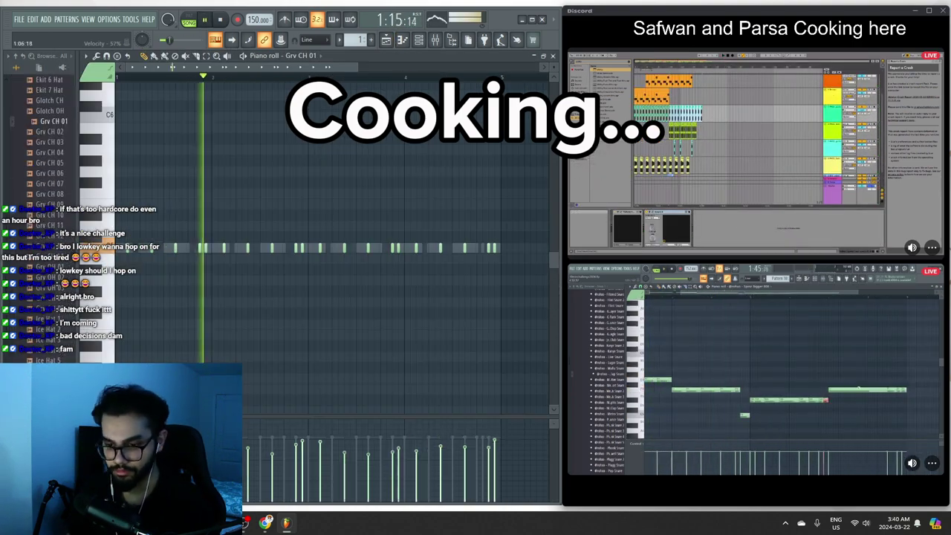
# Place playlist clips of Minimal Kick 21 on Track 4, Grv CH 01 on Track 5 and Grv Snareclap 18 on Track 6
pyautogui.click(109, 89)
pyautogui.click(275, 179)
pyautogui.click(115, 107)
pyautogui.click(304, 208)
pyautogui.click(111, 121)
pyautogui.click(333, 235)
pyautogui.click(112, 105)
pyautogui.click(379, 208)
pyautogui.press('space')
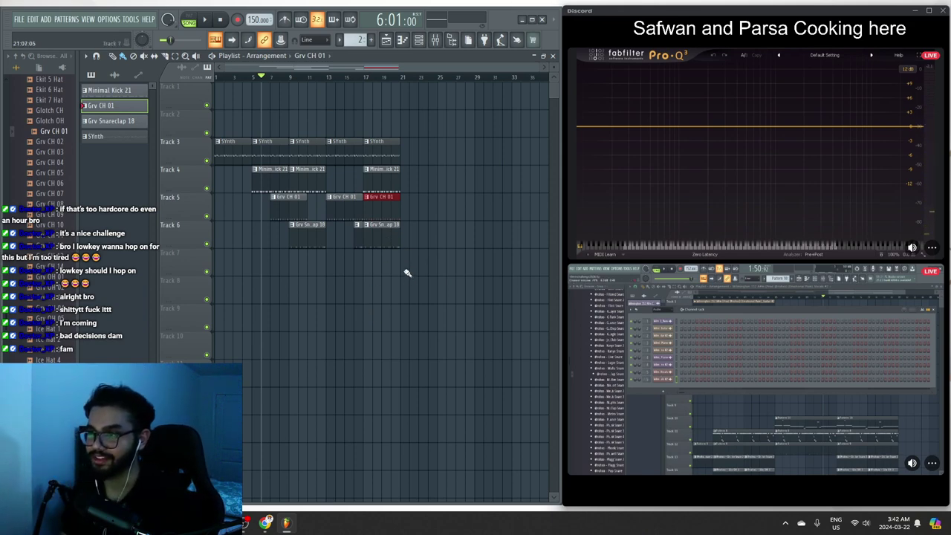
# Move the playhead back to the start of the song and play the arrangement briefly
pyautogui.scroll(-3, 400, 289)
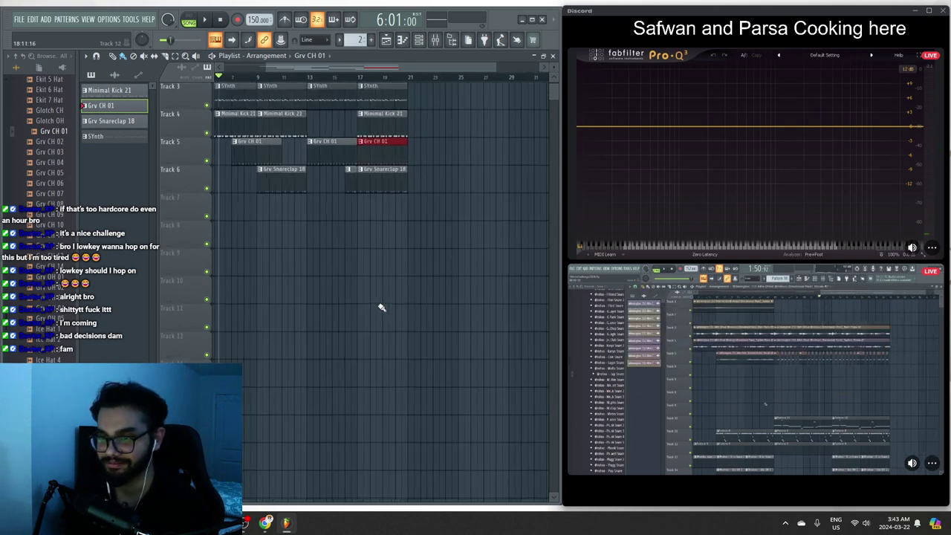
pyautogui.scroll(3, 377, 302)
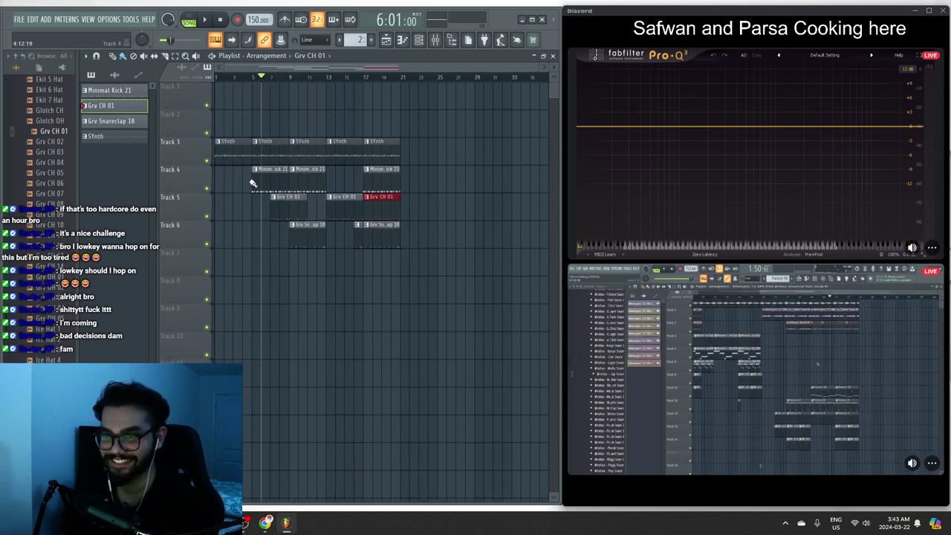
pyautogui.moveTo(262, 84); pyautogui.dragTo(216, 77)
pyautogui.press('space')
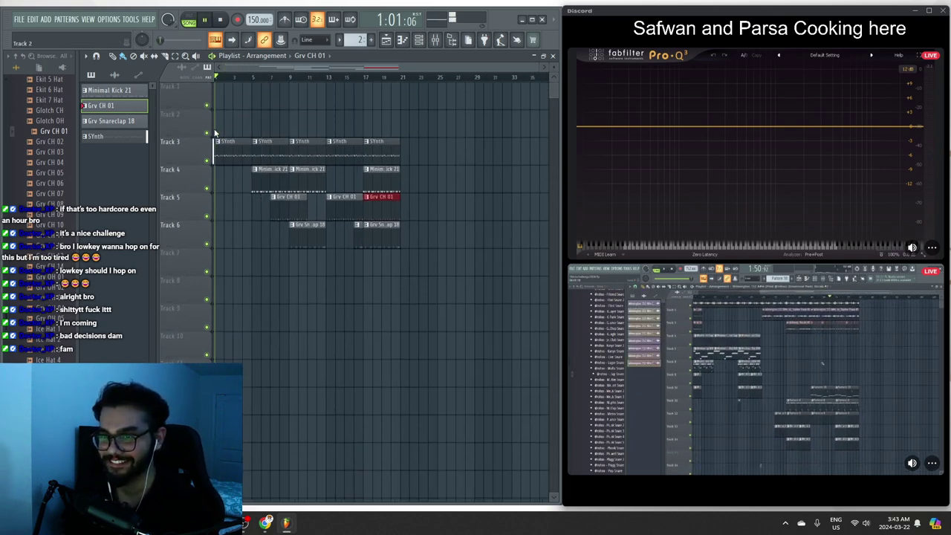
pyautogui.press('space')
# Raise the second shared screen's stream volume in Discord
pyautogui.moveTo(864, 361)
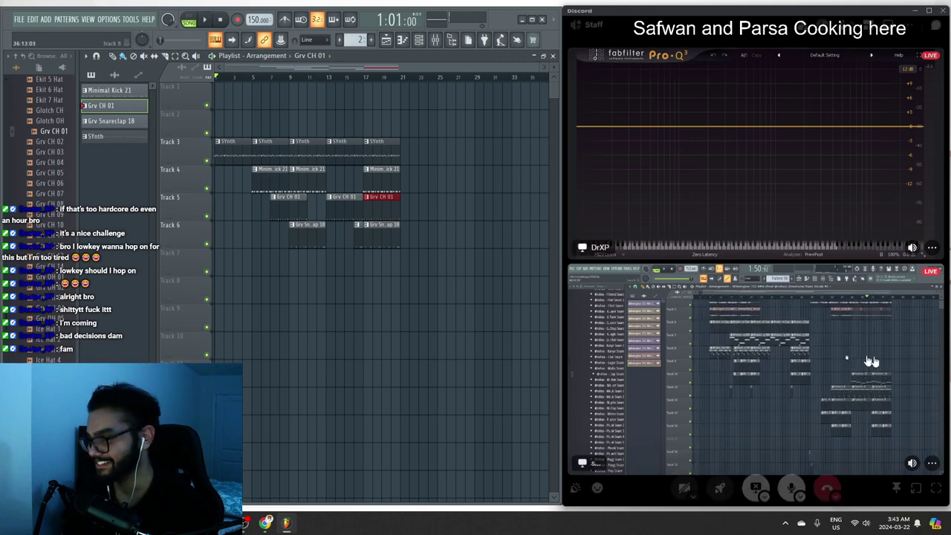
pyautogui.click(932, 463)
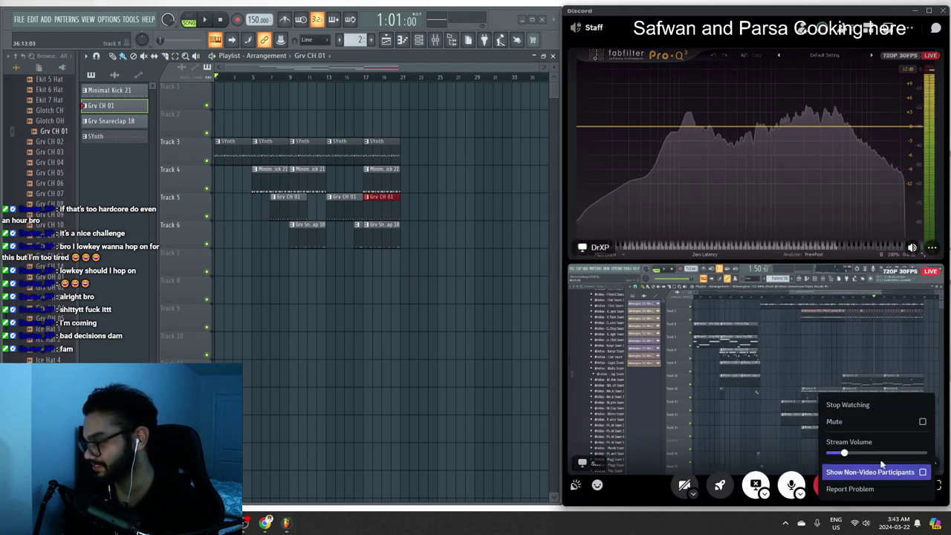
pyautogui.moveTo(849, 452); pyautogui.dragTo(859, 452)
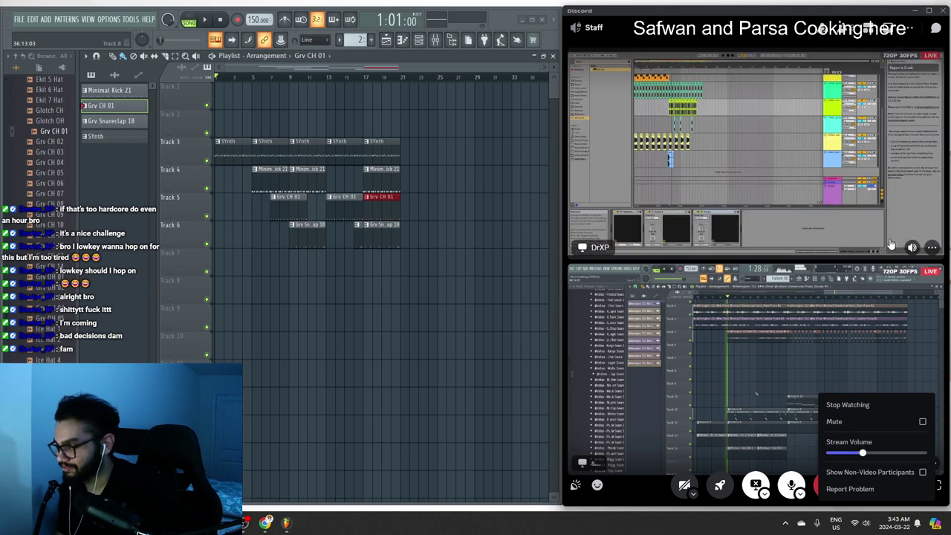
# Mute both shared streams and stop the arrangement's playback in FL Studio after listening
pyautogui.click(909, 251)
pyautogui.click(889, 303)
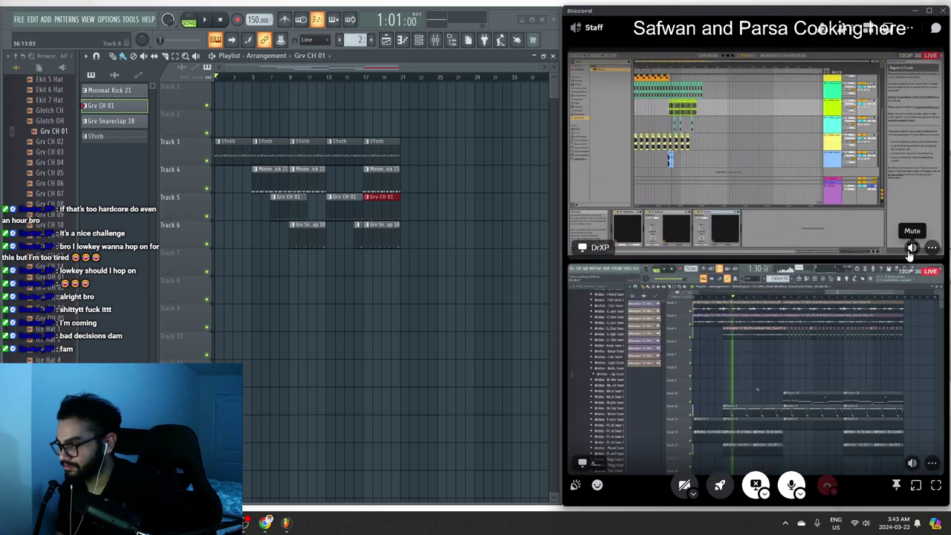
pyautogui.click(912, 246)
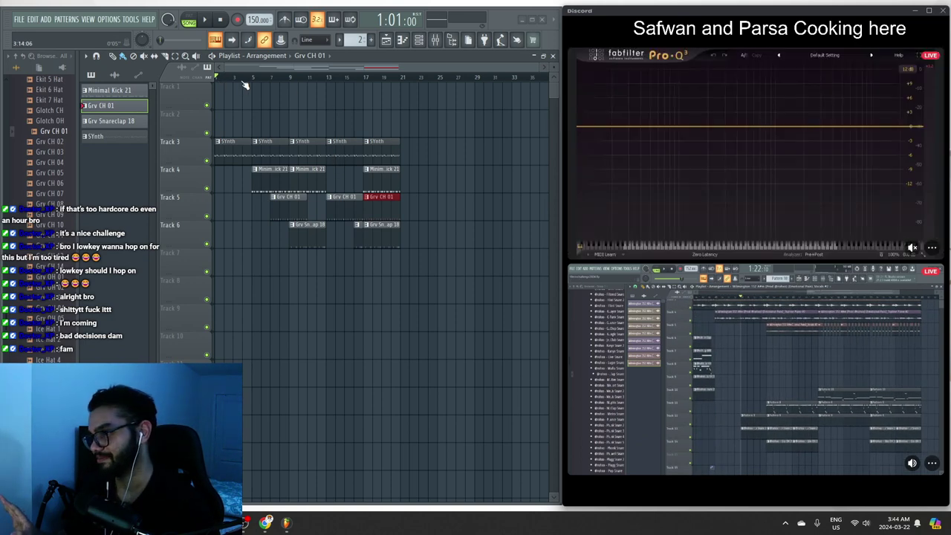
pyautogui.click(913, 463)
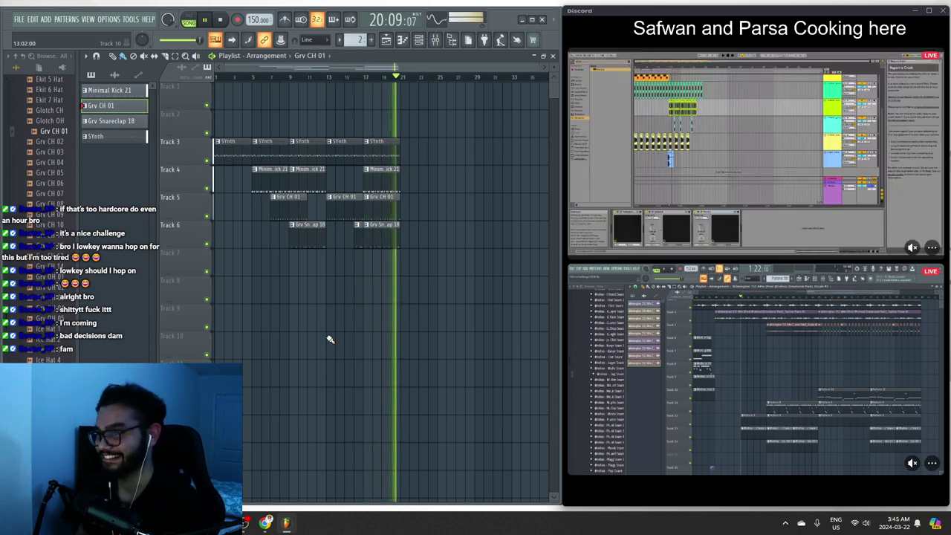
pyautogui.press('space')
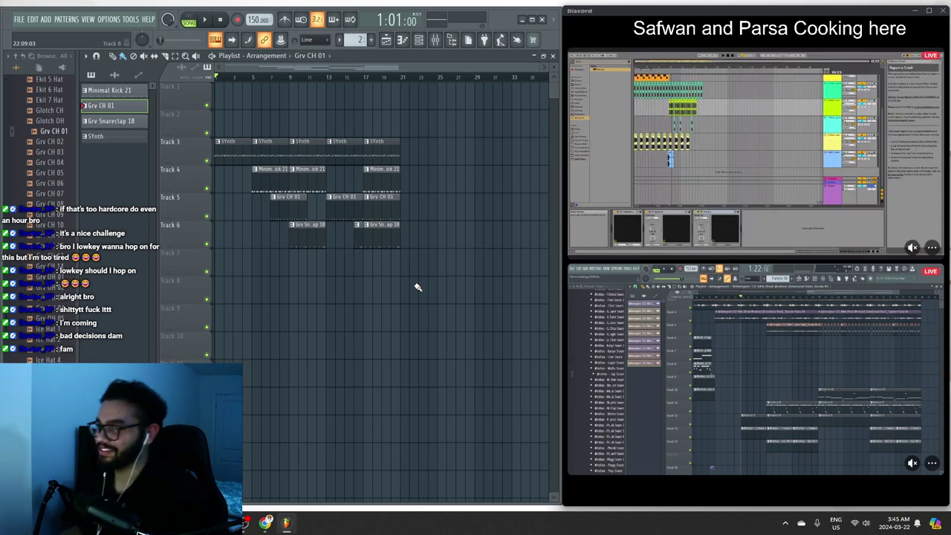
# Raise the first shared stream's volume in Discord, unmute it and return to the grid of both streams
pyautogui.click(914, 256)
pyautogui.click(912, 295)
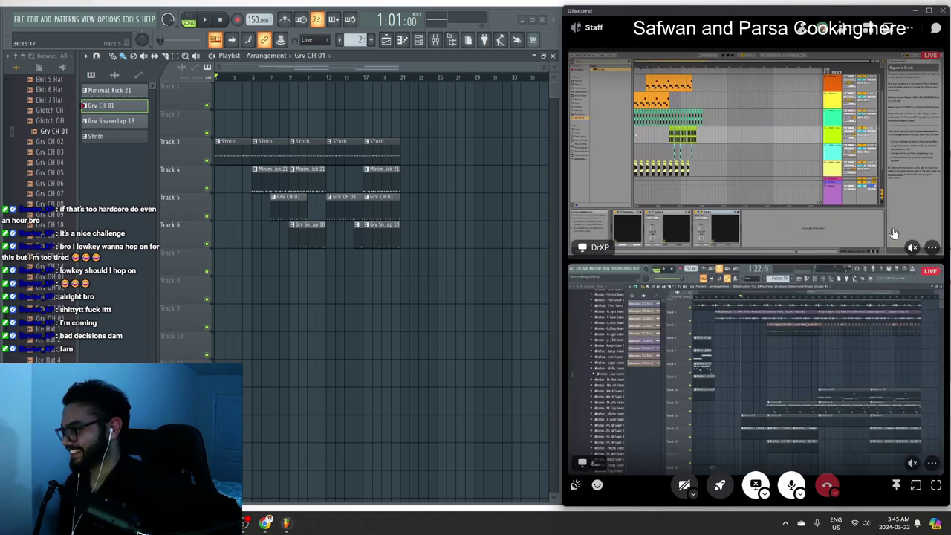
pyautogui.click(933, 248)
pyautogui.moveTo(838, 306); pyautogui.dragTo(848, 307)
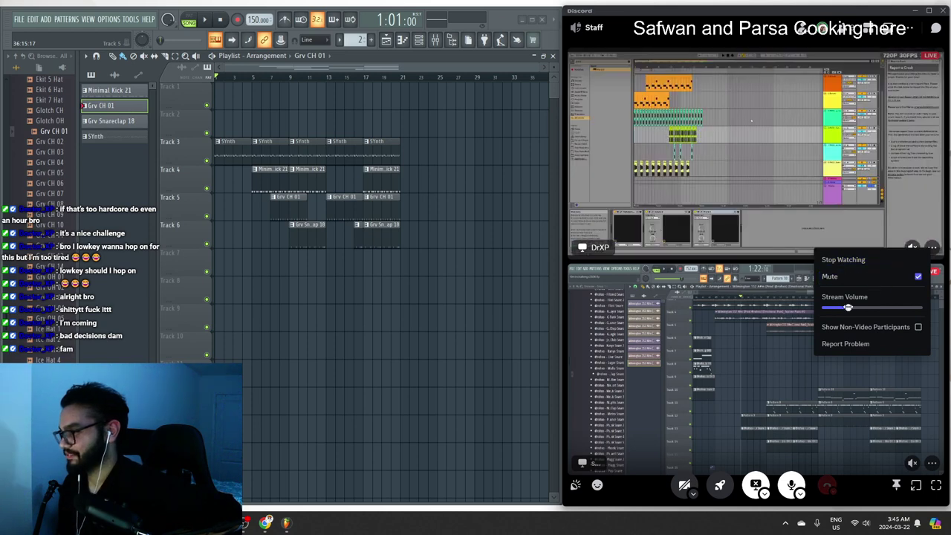
pyautogui.click(891, 210)
pyautogui.click(845, 363)
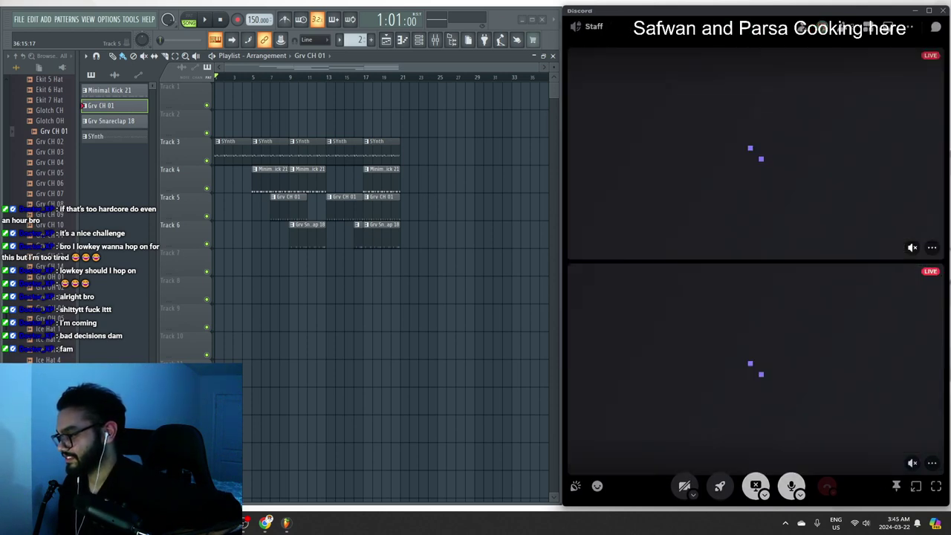
pyautogui.click(913, 256)
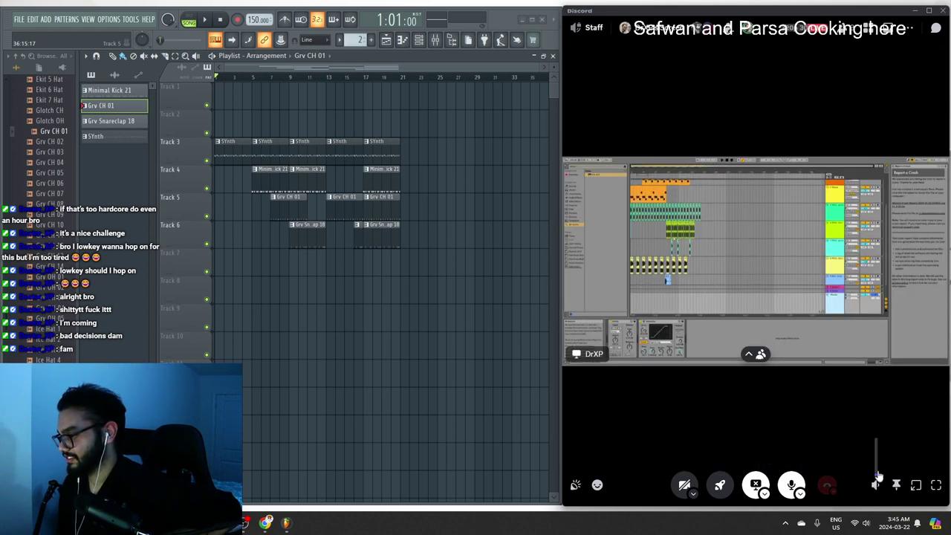
pyautogui.click(857, 356)
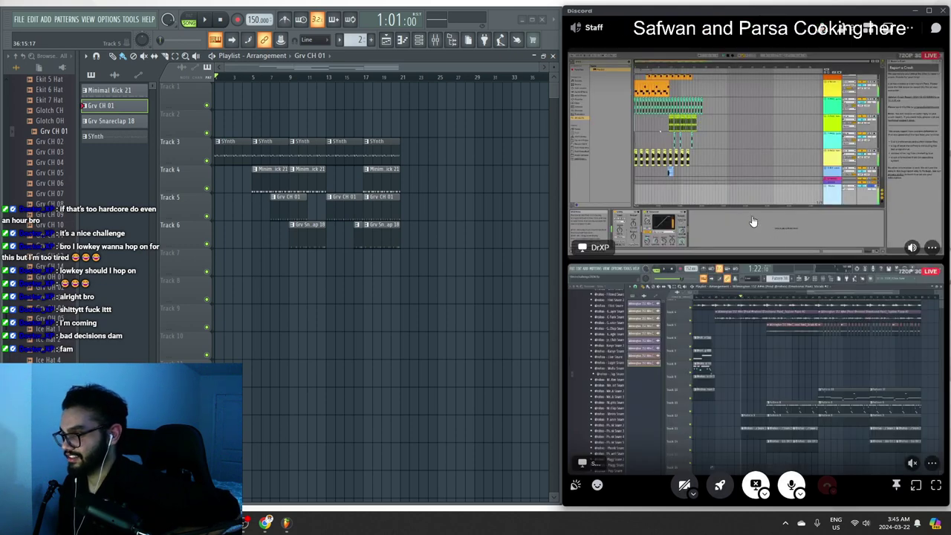
pyautogui.click(932, 247)
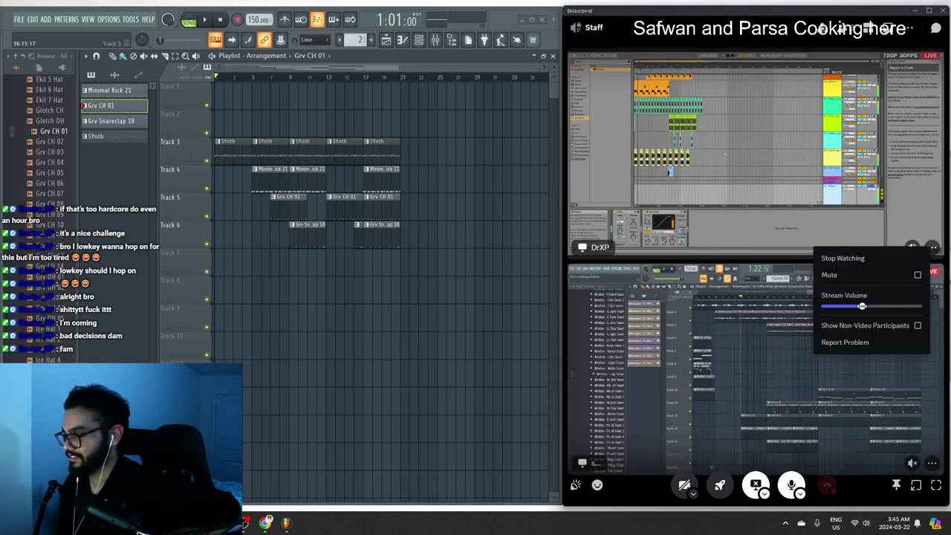
pyautogui.click(744, 259)
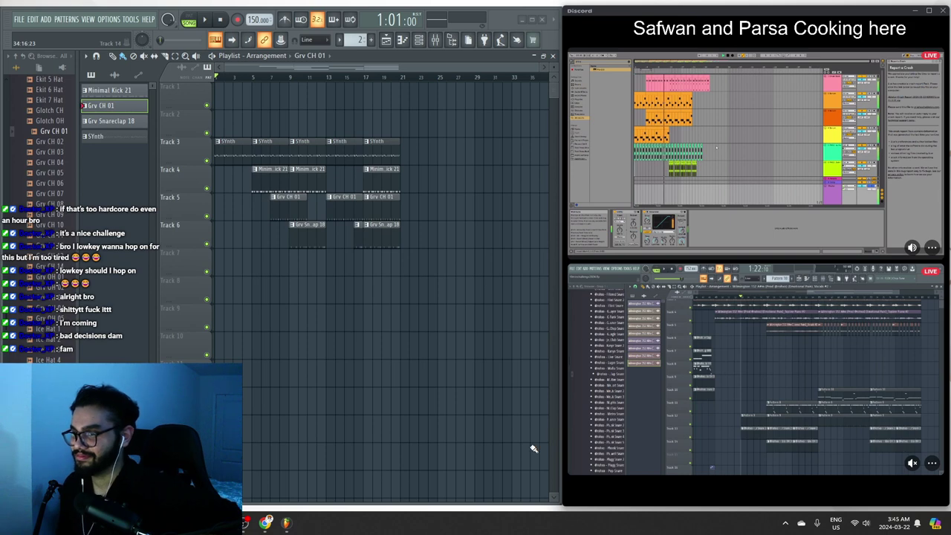
pyautogui.scroll(-1, 476, 421)
pyautogui.scroll(1, 475, 421)
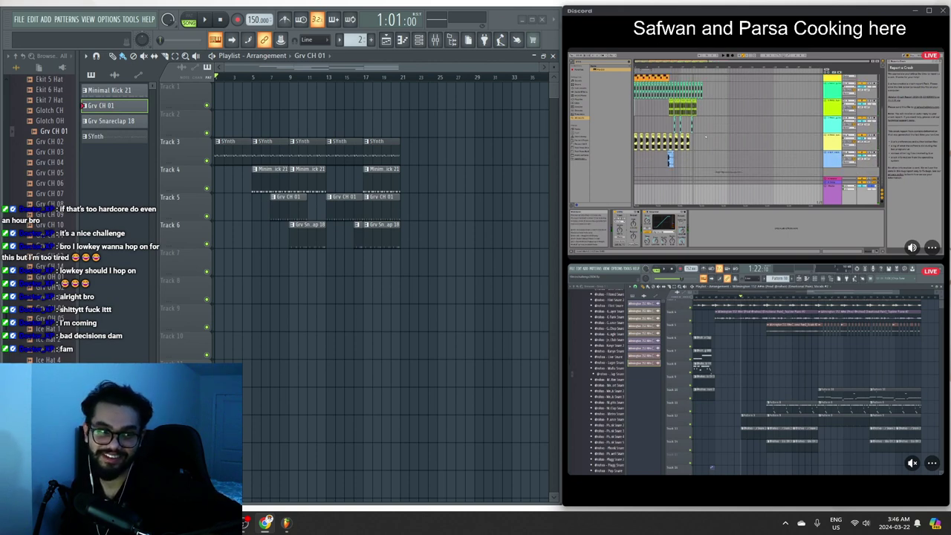
pyautogui.press('super+d')
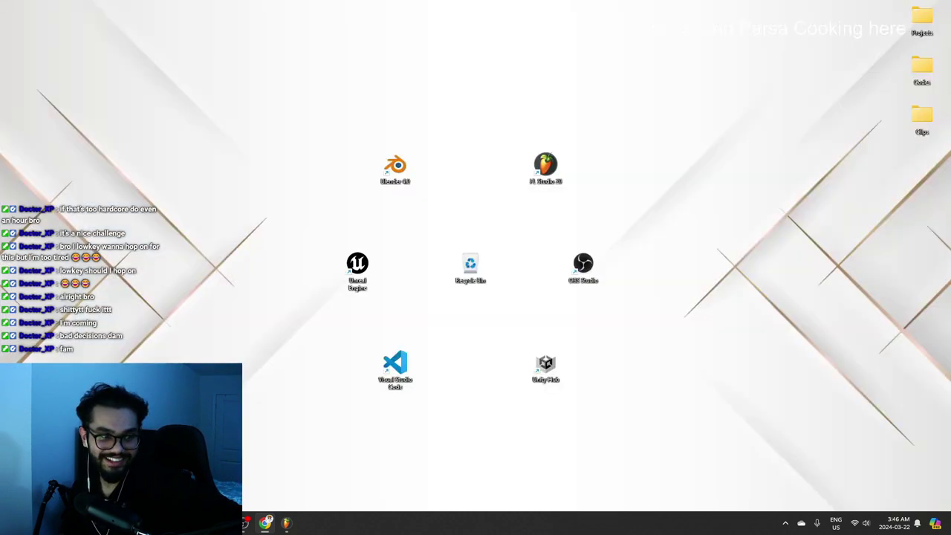
pyautogui.press('super+d')
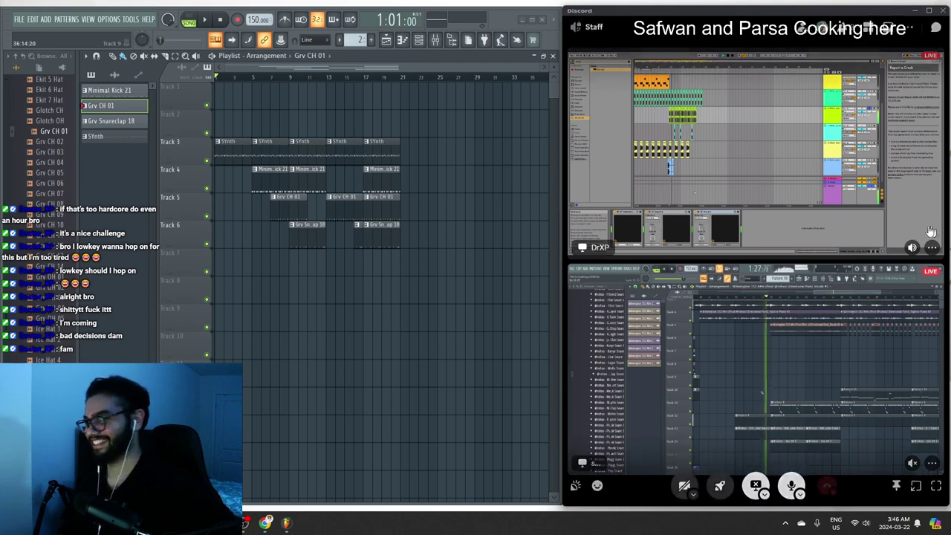
# Mute the first shared stream in Discord
pyautogui.click(912, 248)
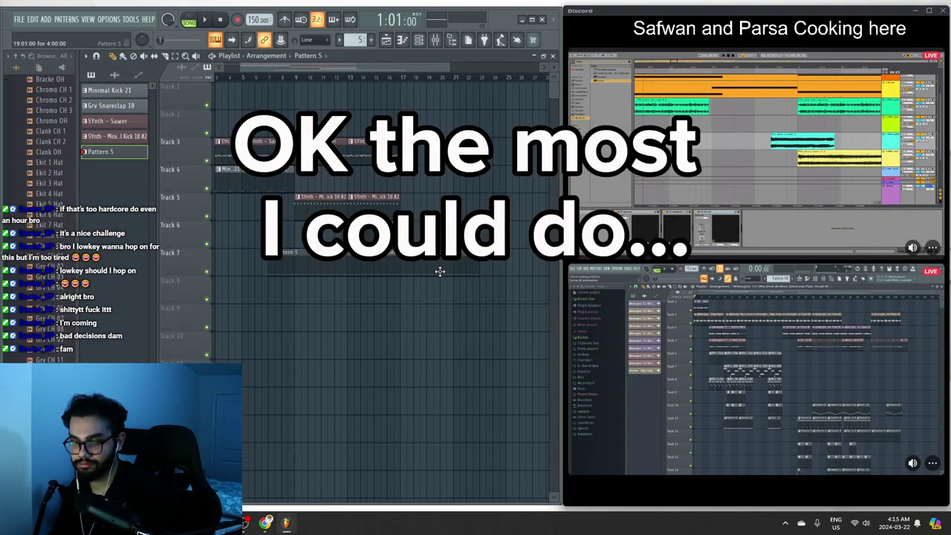
# Start playback of the arrangement and delete the Pattern 5 clips at bars 15 and 19 on Track 7
pyautogui.press('space')
pyautogui.rightClick(440, 269)
pyautogui.rightClick(419, 267)
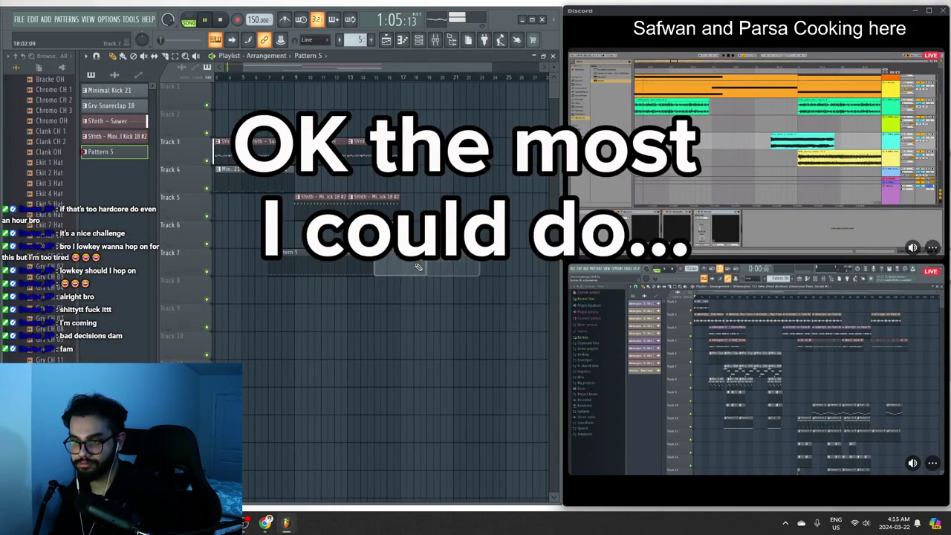